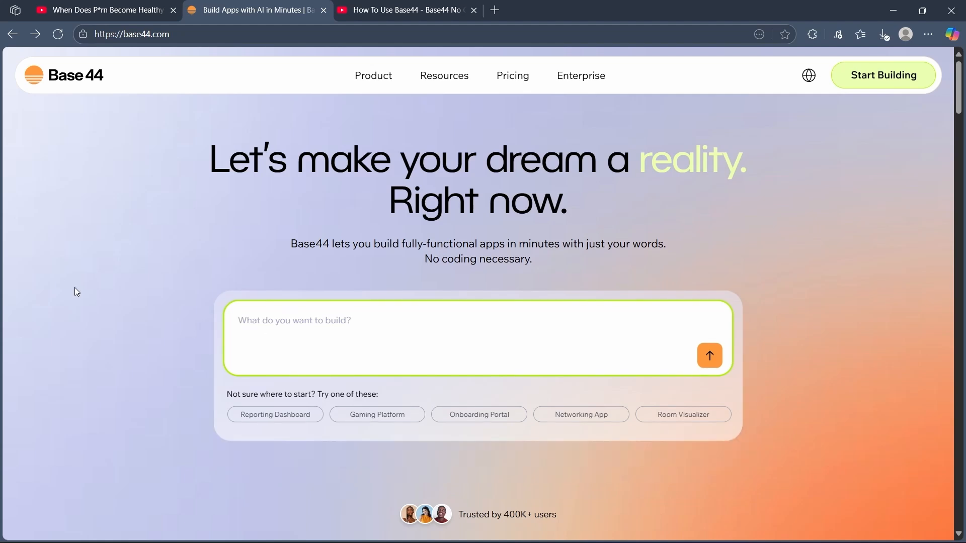
- Submit the app prompt "Reporting dashboard for sales team", log in with Google, and start generating the app
middle_click(56, 308)
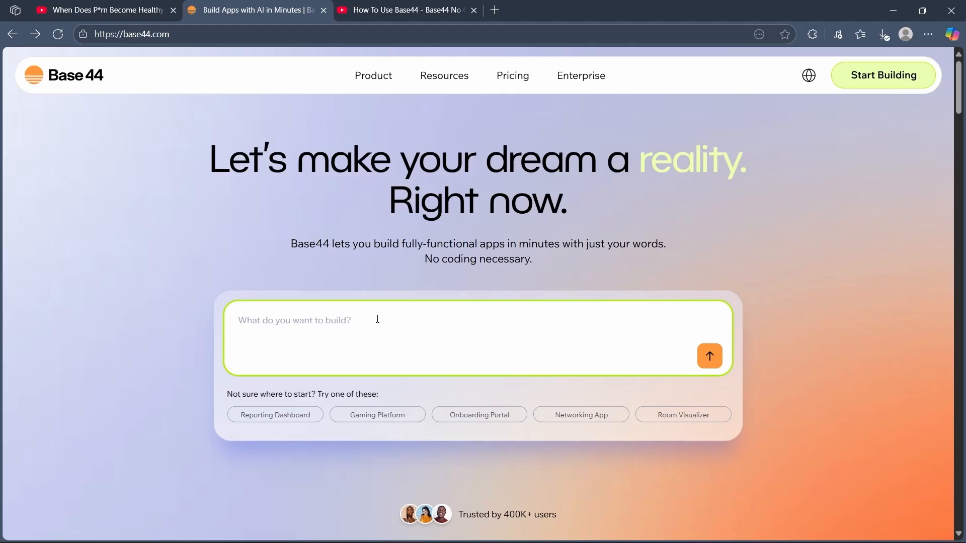
text(Reporting dashboard for sales team)
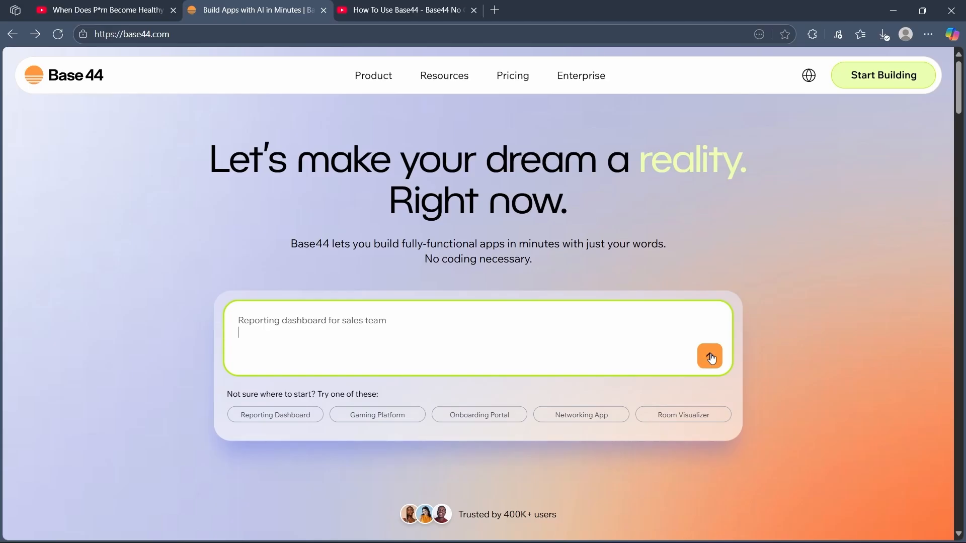
click(709, 358)
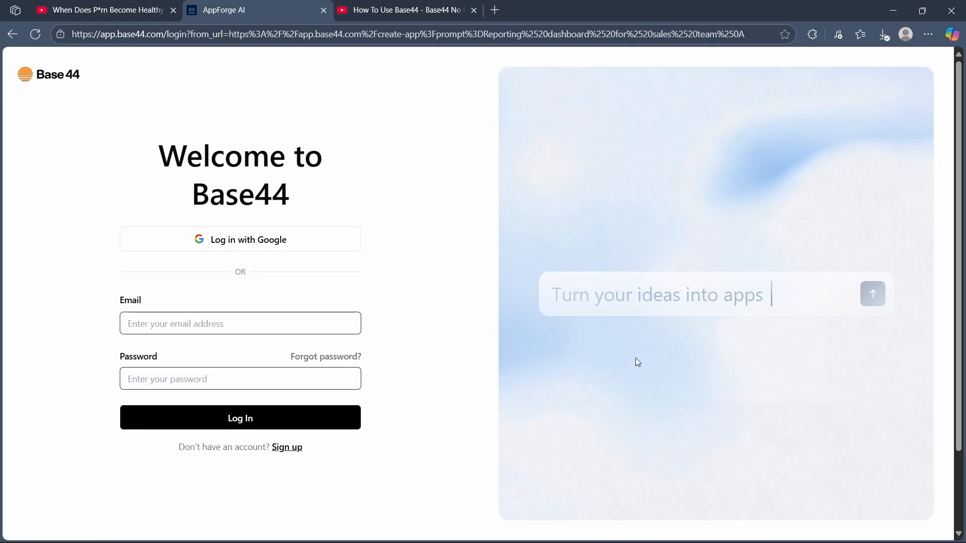
click(257, 240)
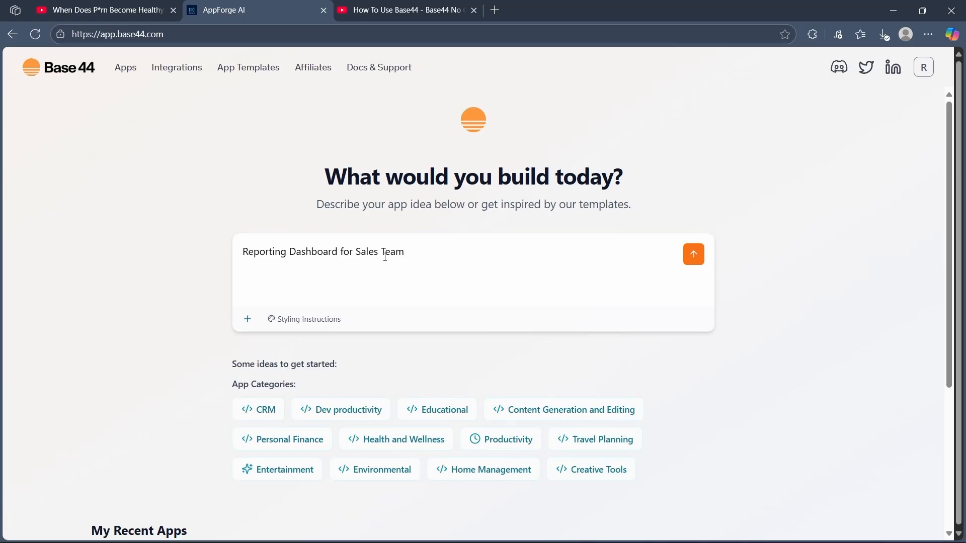
click(700, 260)
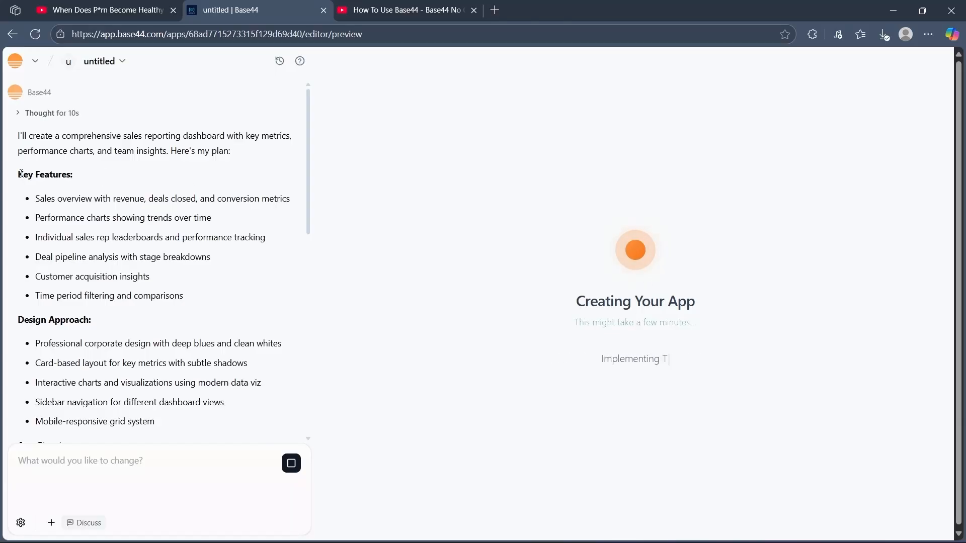
- Review the Key Features and Design Approach sections of the generated app plan
drag(19, 175, 95, 177)
click(22, 320)
drag(21, 321, 91, 320)
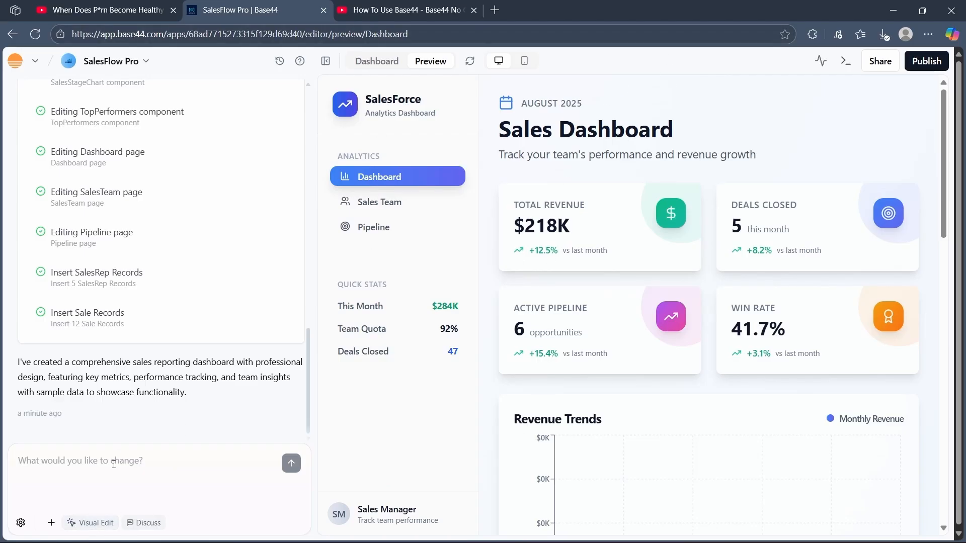
- Turn on visual editing and change the dashboard page's main heading to "Your Sales Dashboard"
click(80, 523)
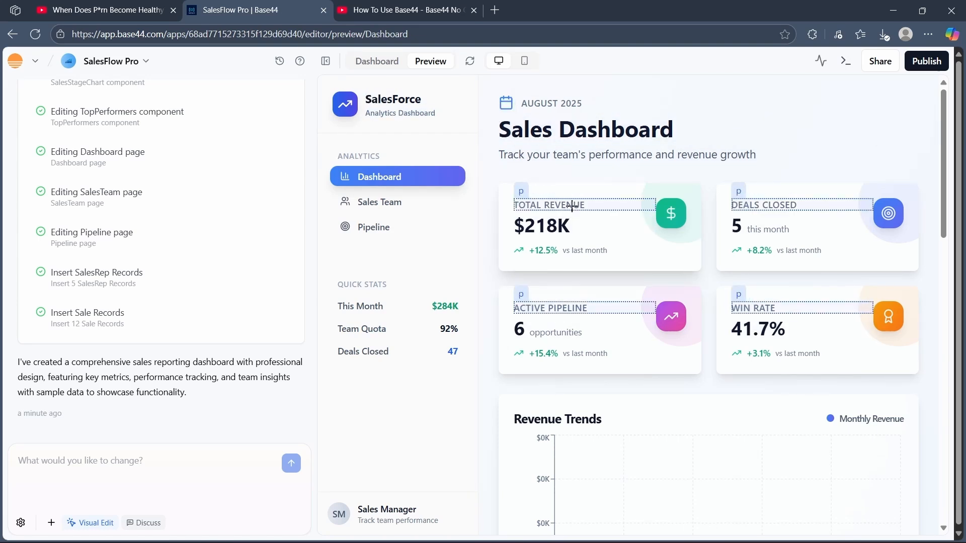
scroll(935, 154, down, 4)
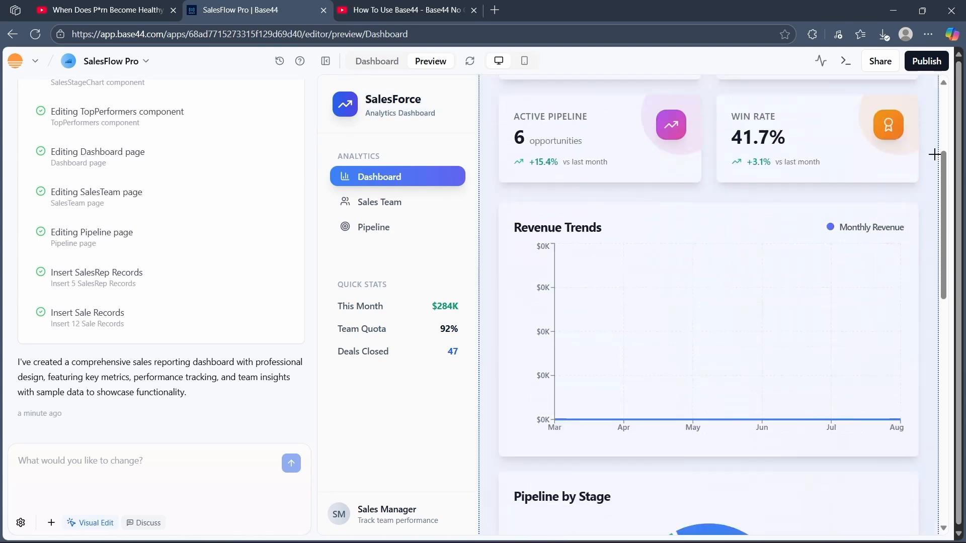
scroll(935, 155, down, 10)
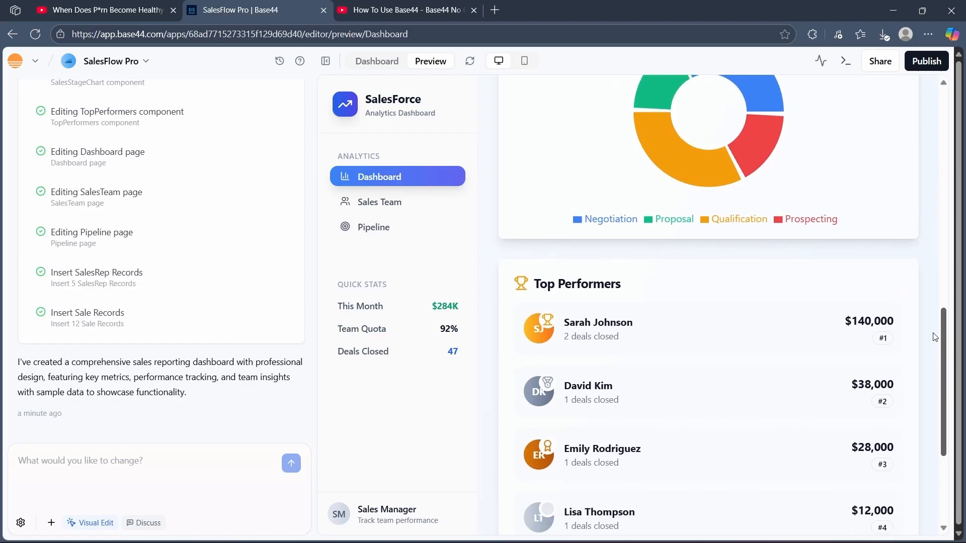
drag(933, 334, 934, 352)
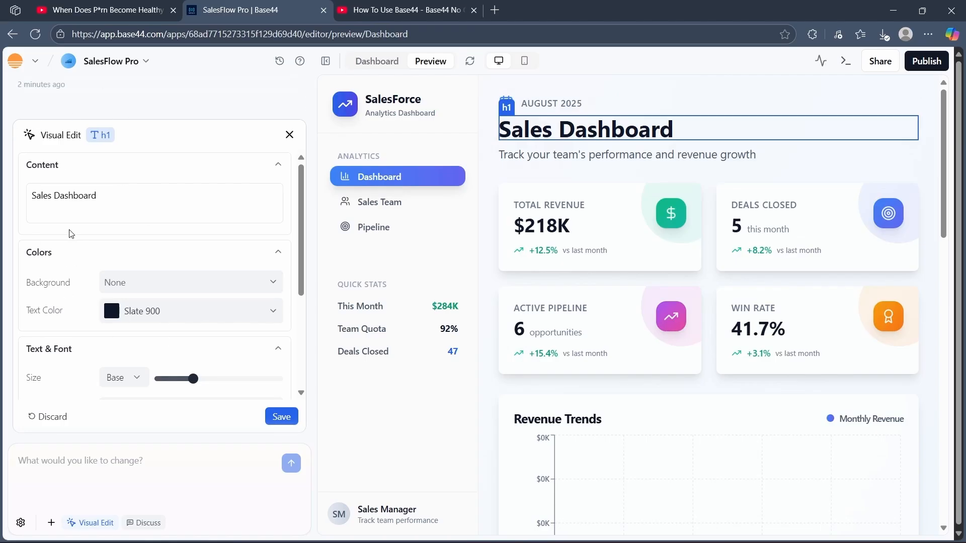
click(39, 196)
text(Y)
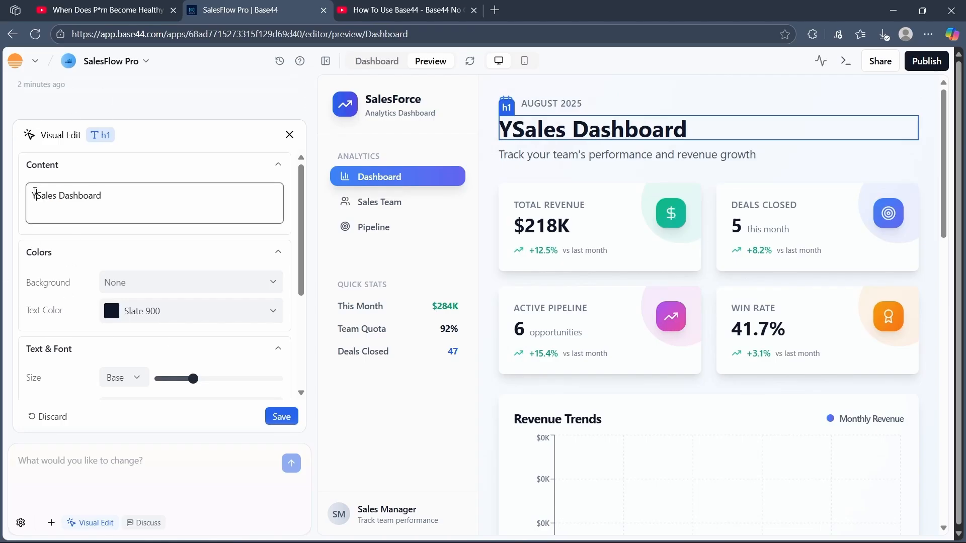
text(our)
key(BackSpace)
text(r)
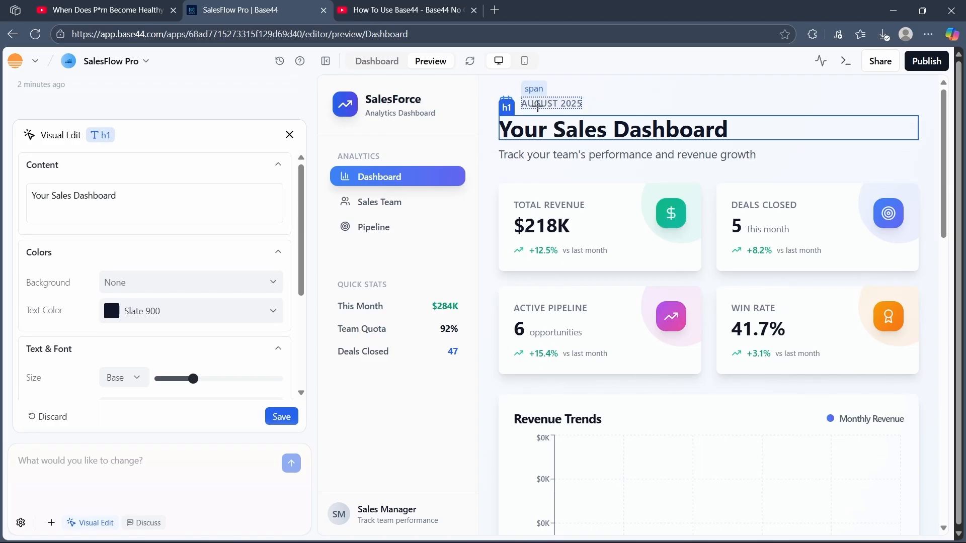
- Change the text color of the "August 2025" date label above the heading to orange
click(537, 106)
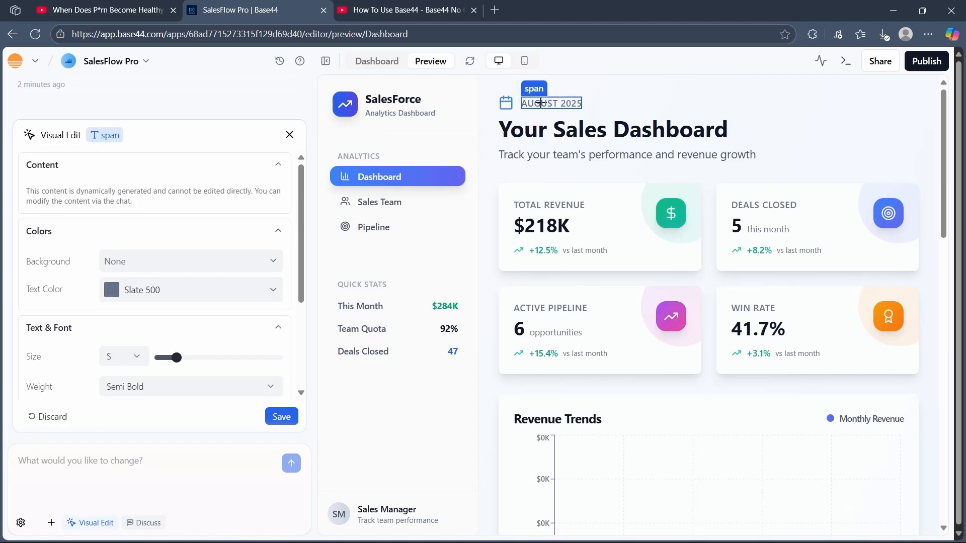
click(118, 298)
drag(251, 367, 251, 398)
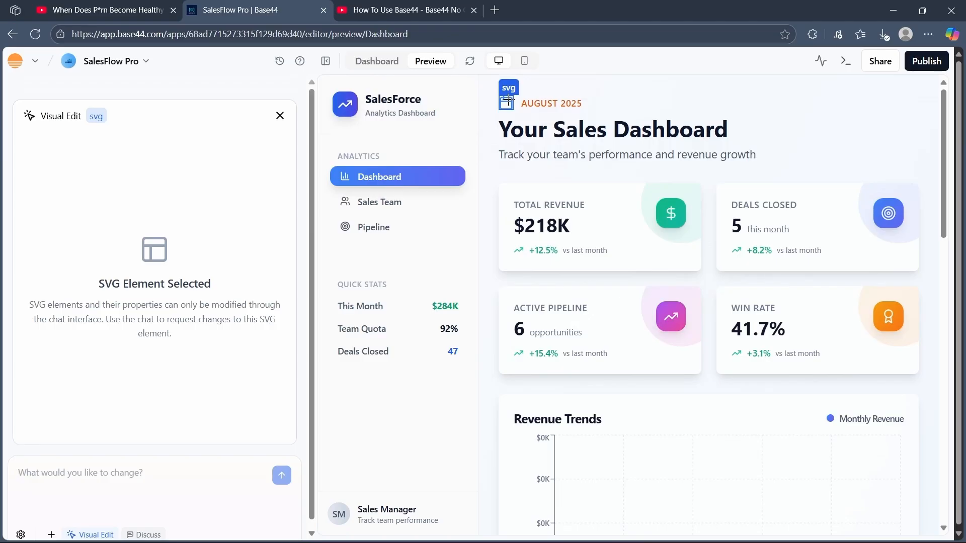
- Enlarge the text of the app's Dashboard, Sales Team and Pipeline navigation links and set its weight to Medium
click(393, 99)
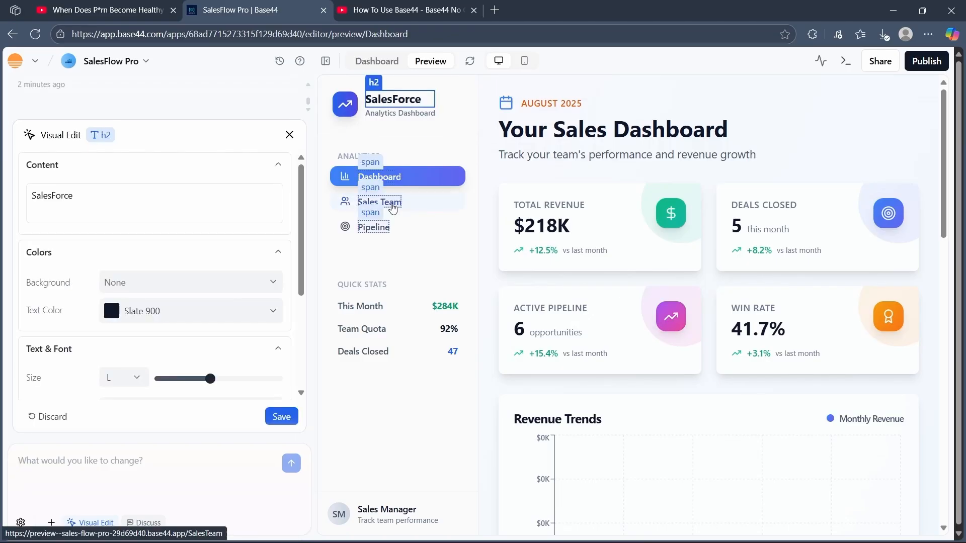
click(421, 181)
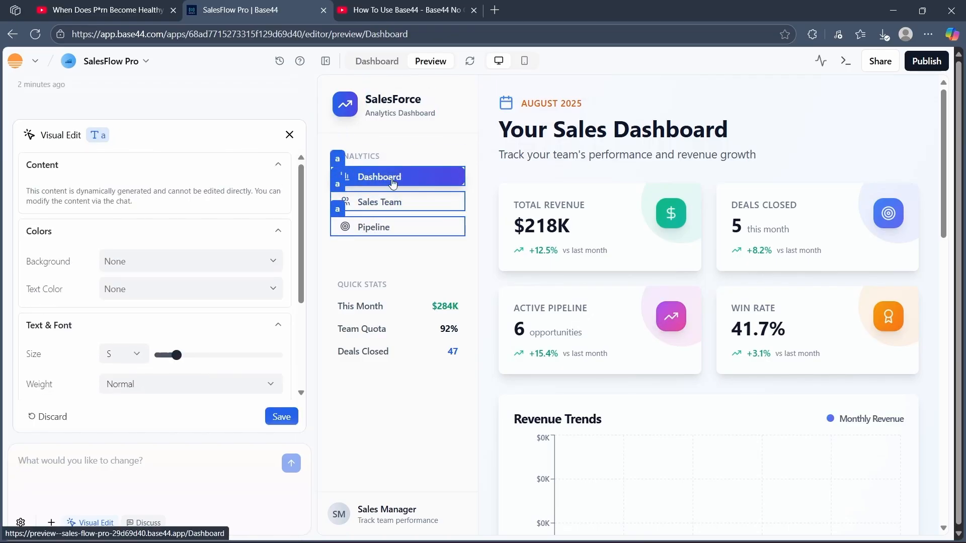
drag(177, 356, 209, 356)
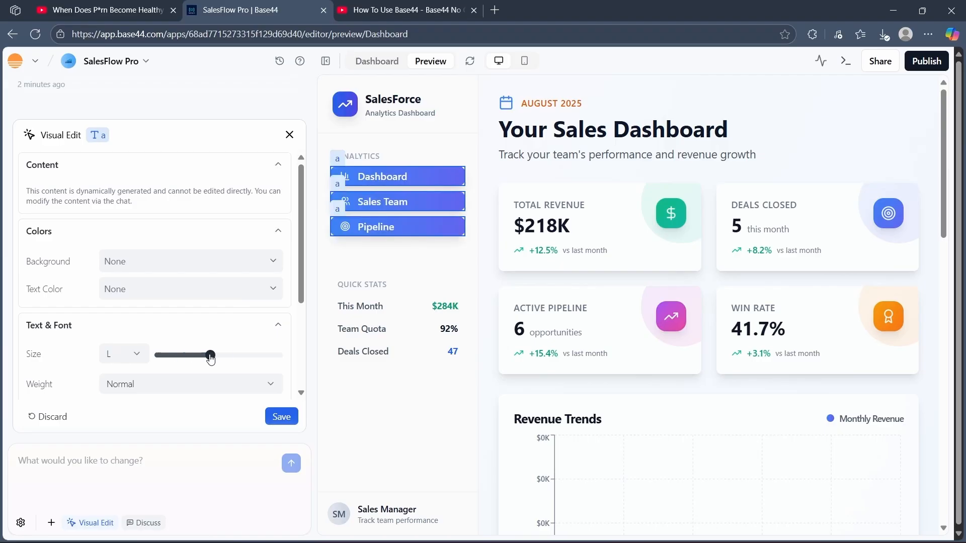
click(161, 384)
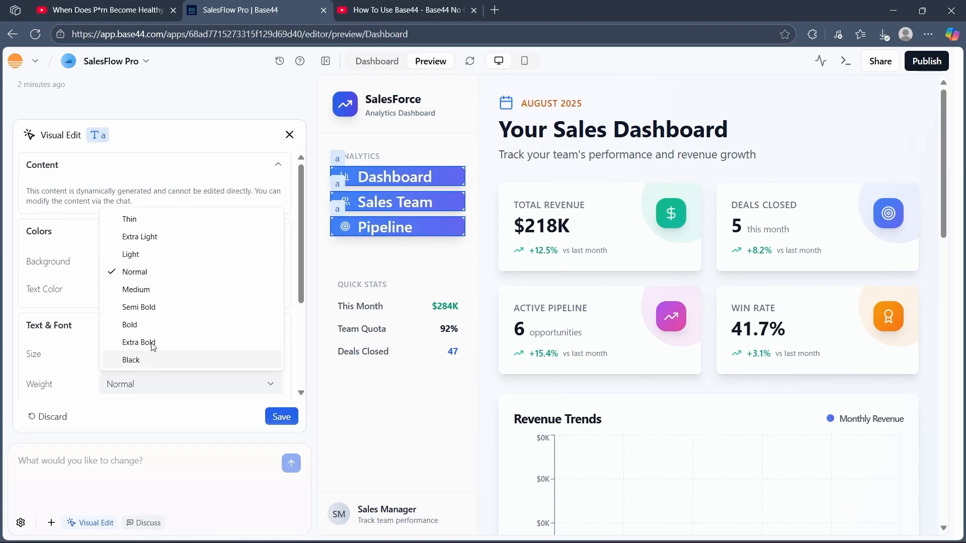
click(158, 290)
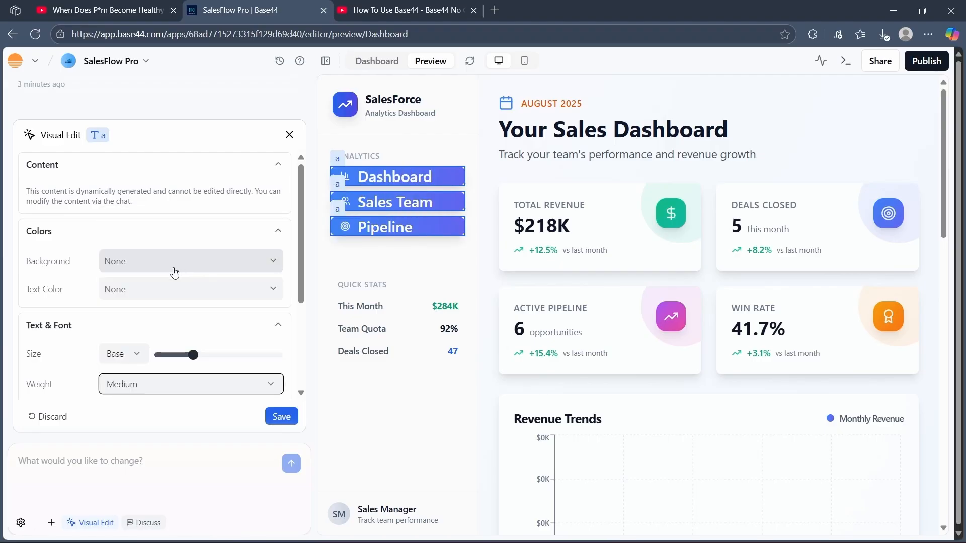
click(162, 267)
click(398, 388)
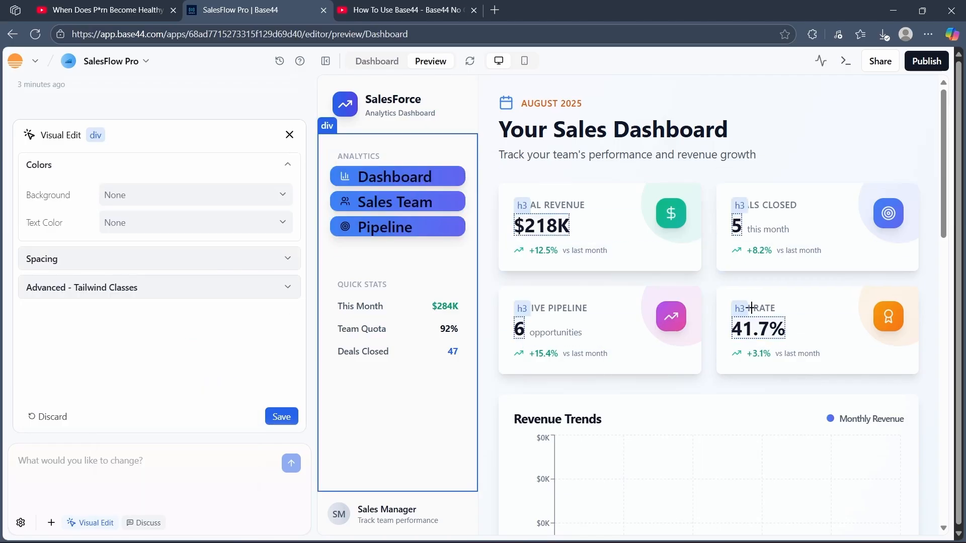
- Set the background color of the Pipeline by Stage chart area to Zinc 100
scroll(699, 257, down, 10)
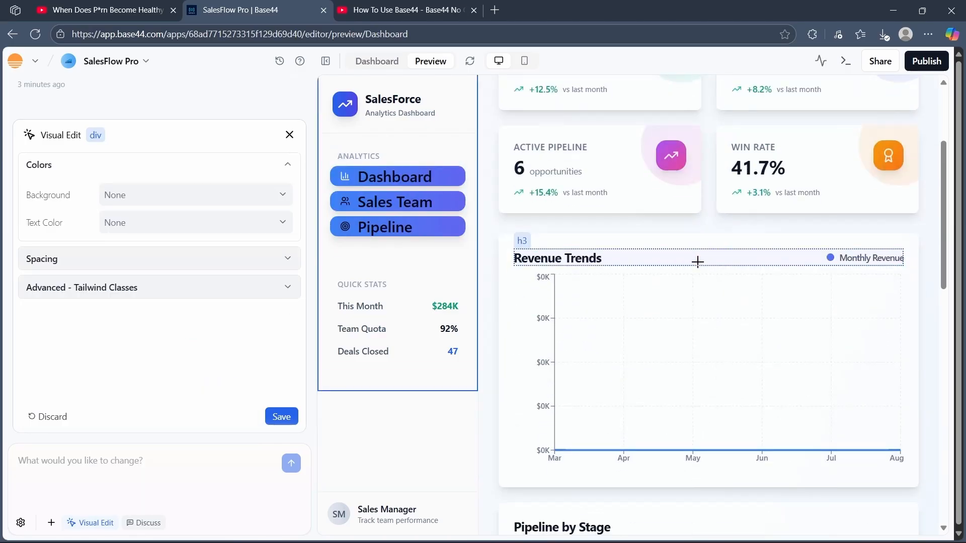
mouse_move(648, 163)
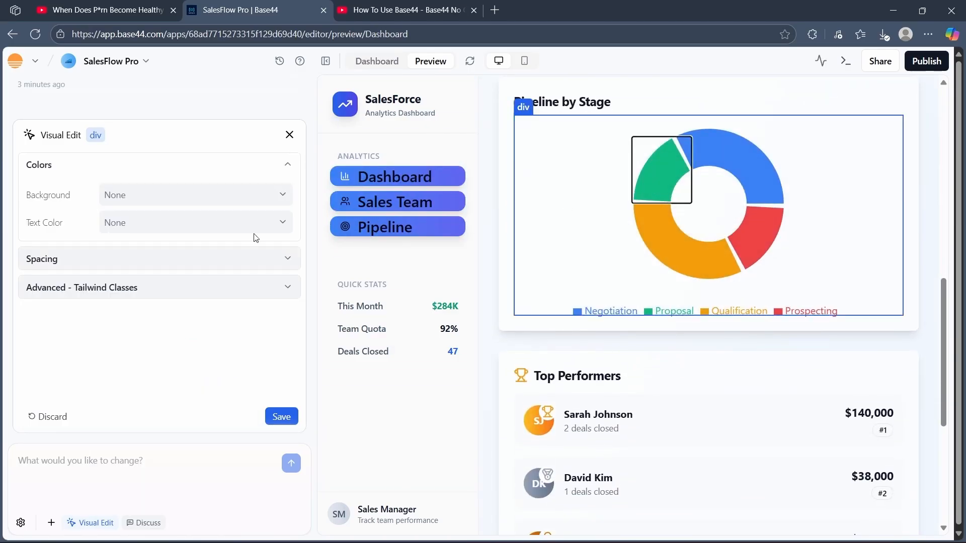
click(183, 196)
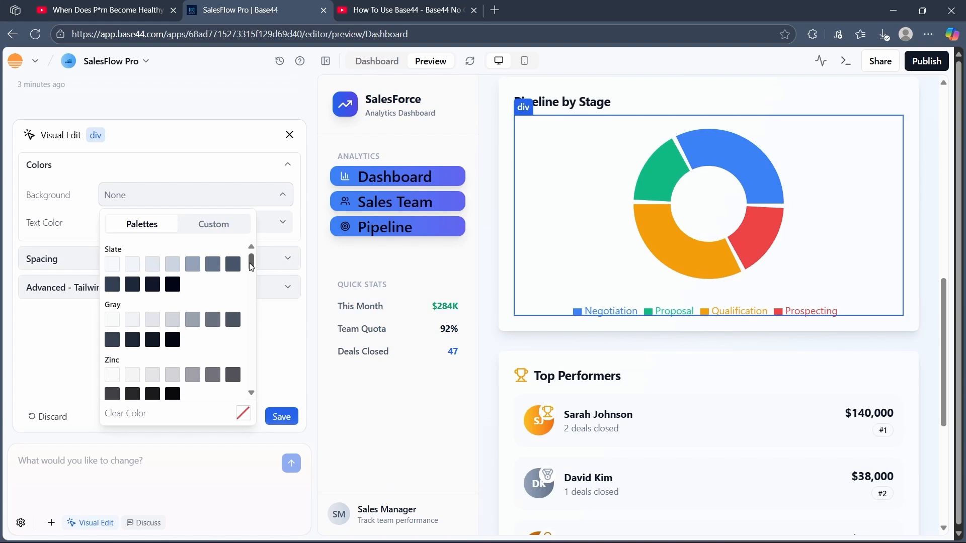
drag(252, 263, 254, 346)
click(230, 333)
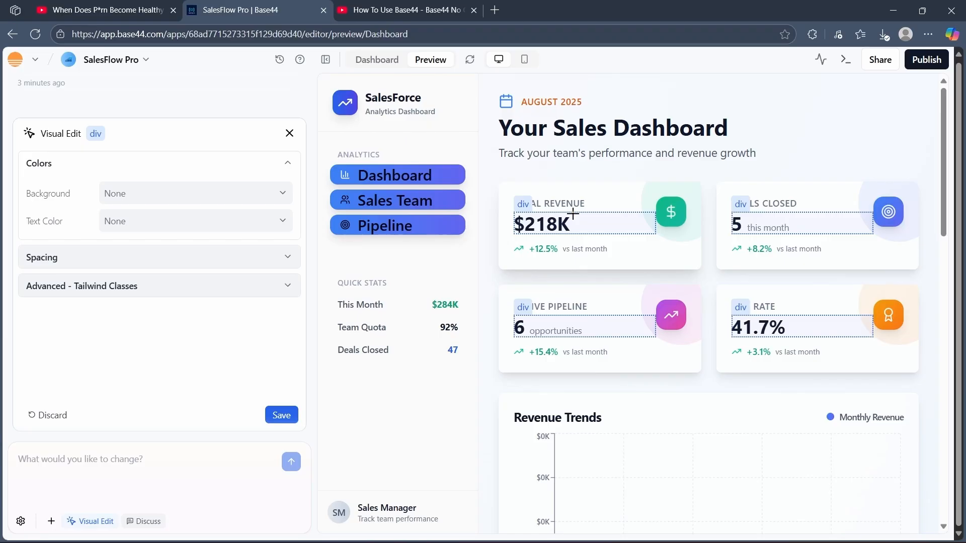
- Inspect the editable properties of the Pipeline by Stage heading, its chart area and the Revenue Trends chart
scroll(573, 213, down, 8)
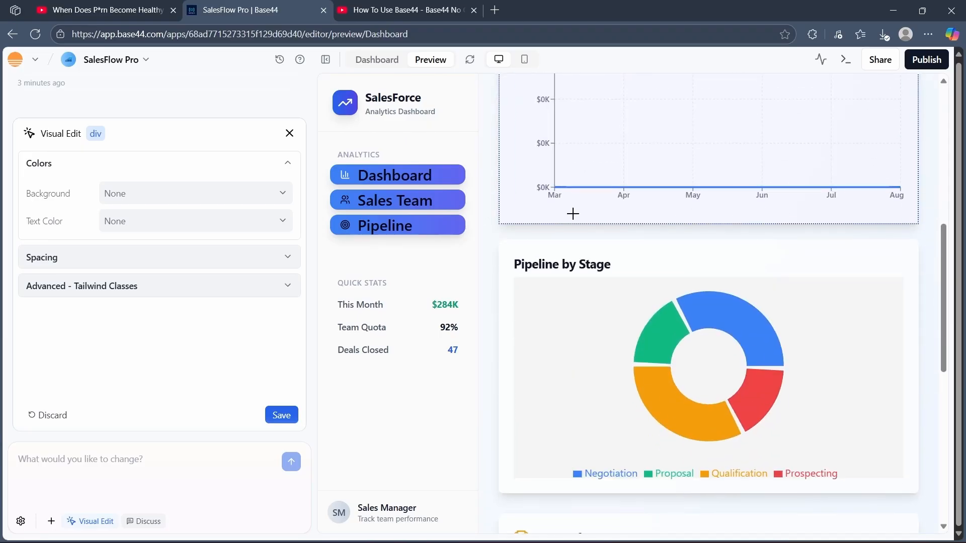
scroll(572, 213, down, 1)
click(583, 223)
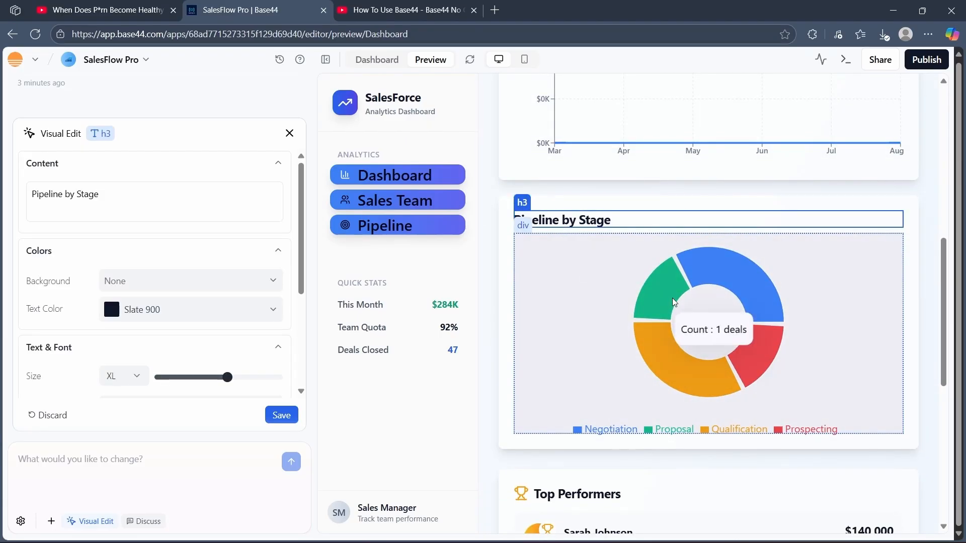
double_click(622, 309)
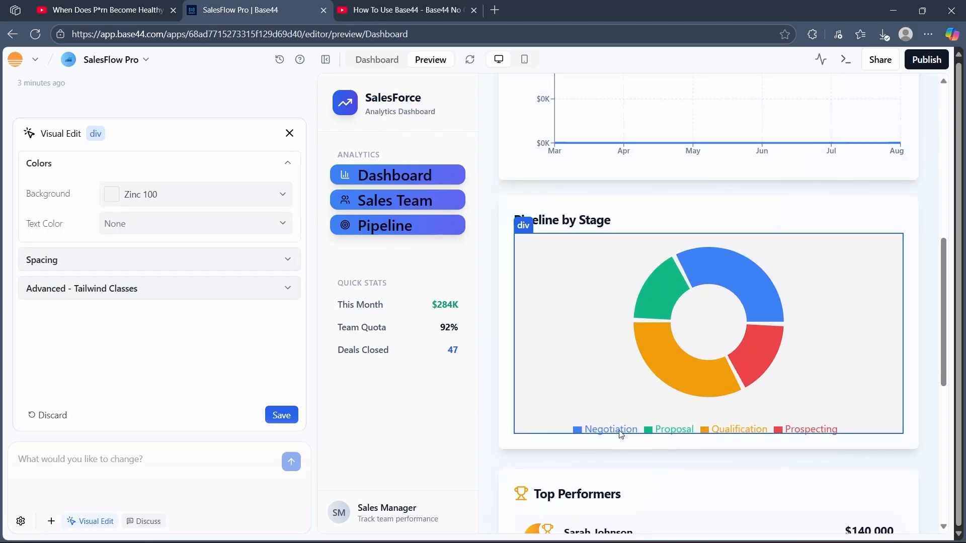
scroll(707, 221, up, 5)
click(706, 221)
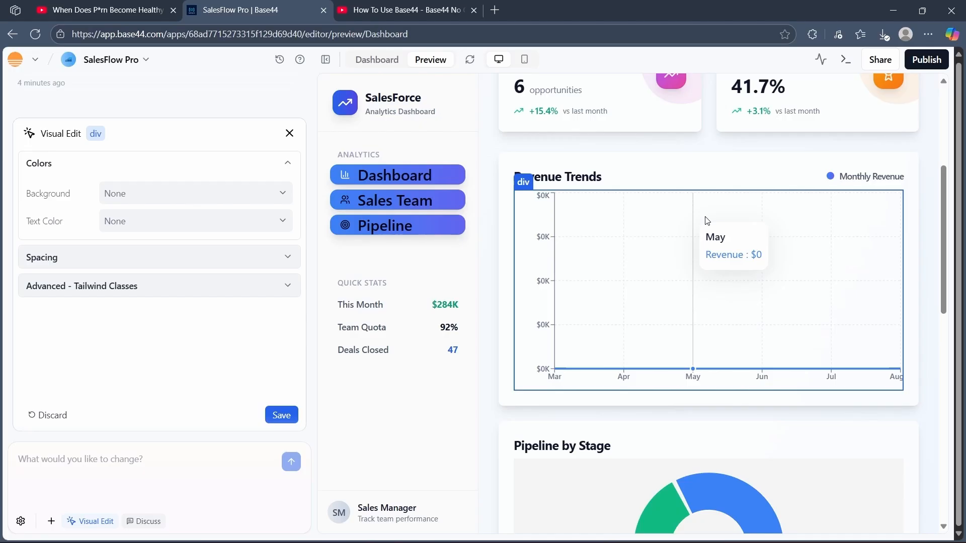
click(432, 280)
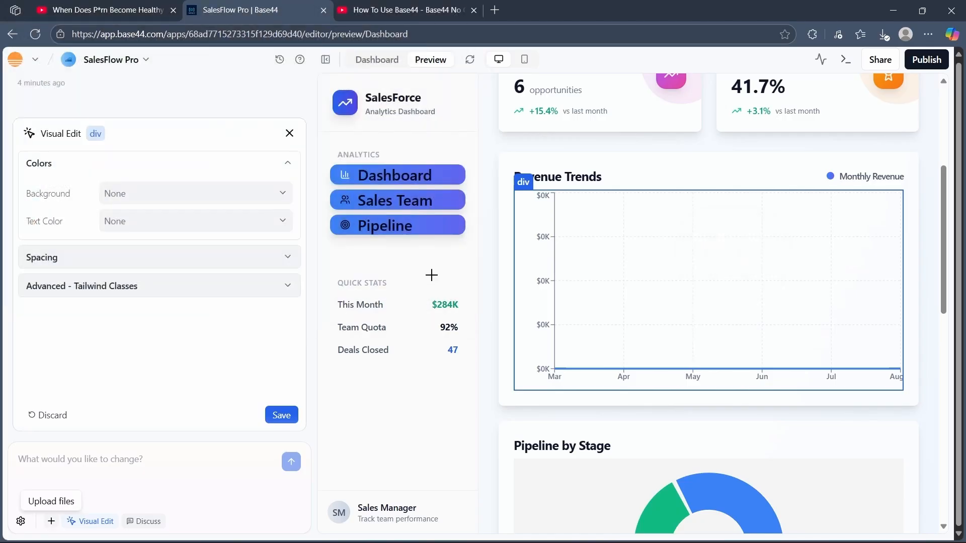
click(51, 522)
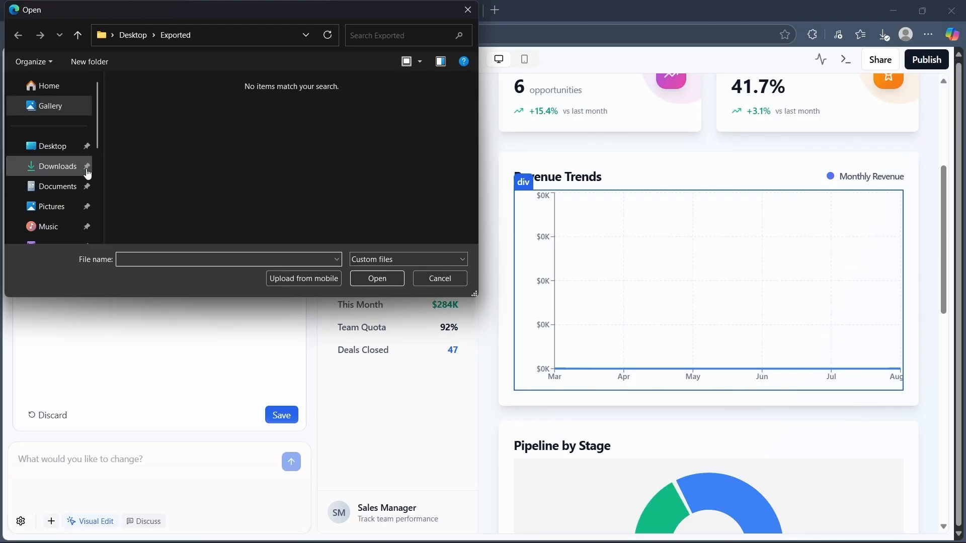
click(440, 279)
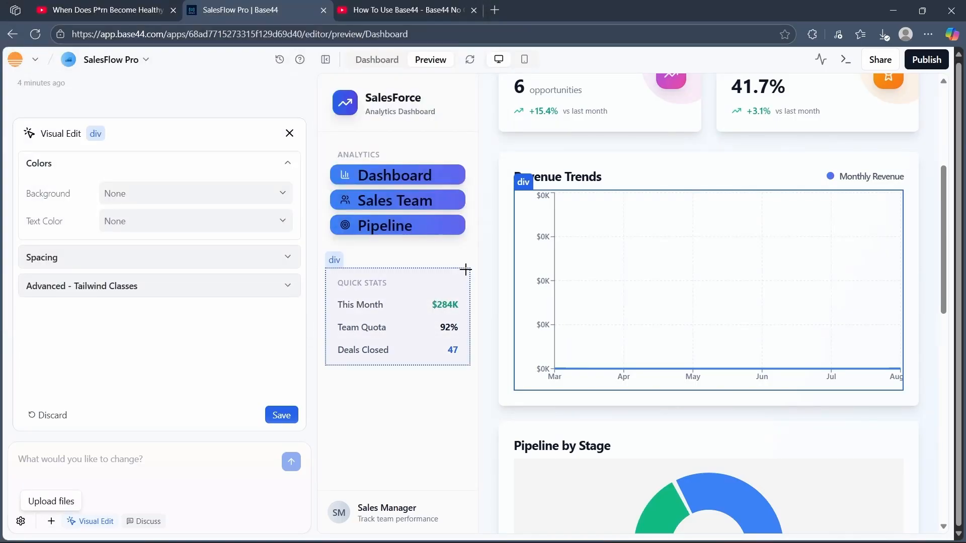
click(290, 133)
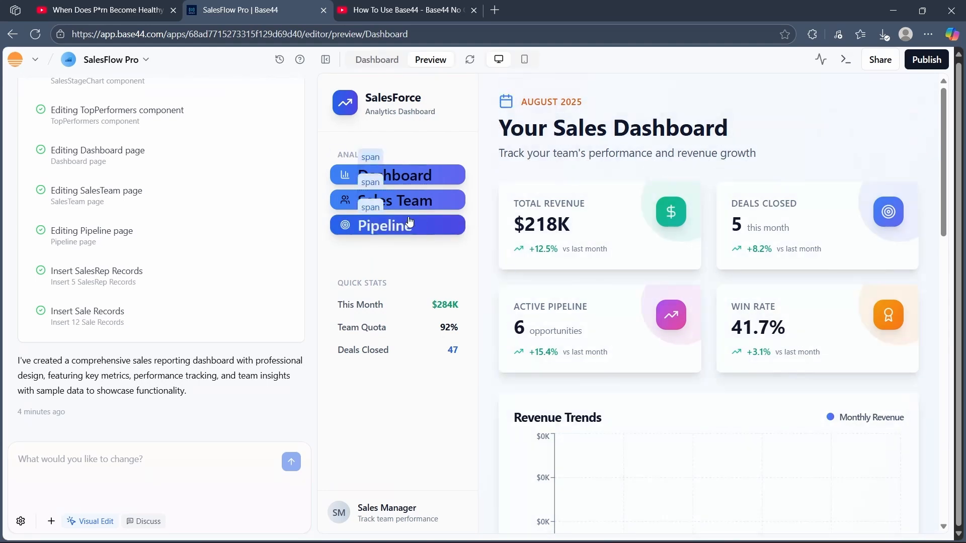
- Draft the chat request "I want one more page with description of all the data of the user" without sending it
click(369, 154)
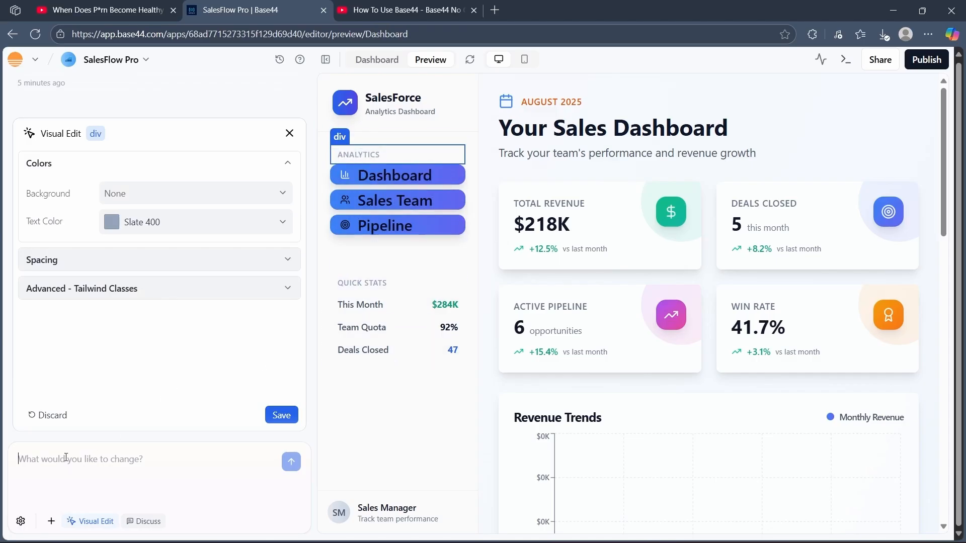
text(I want one more page with description of all the data of the user)
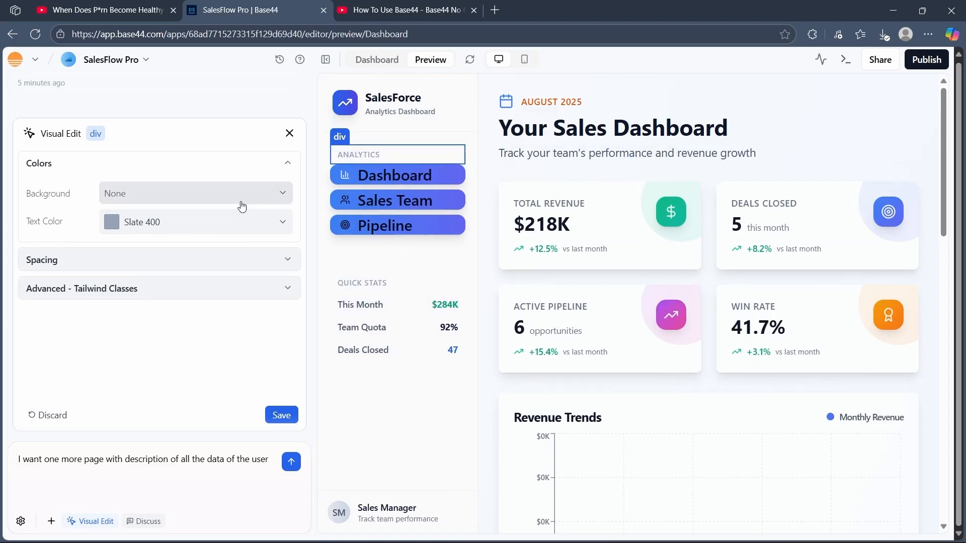
drag(267, 458, 2, 464)
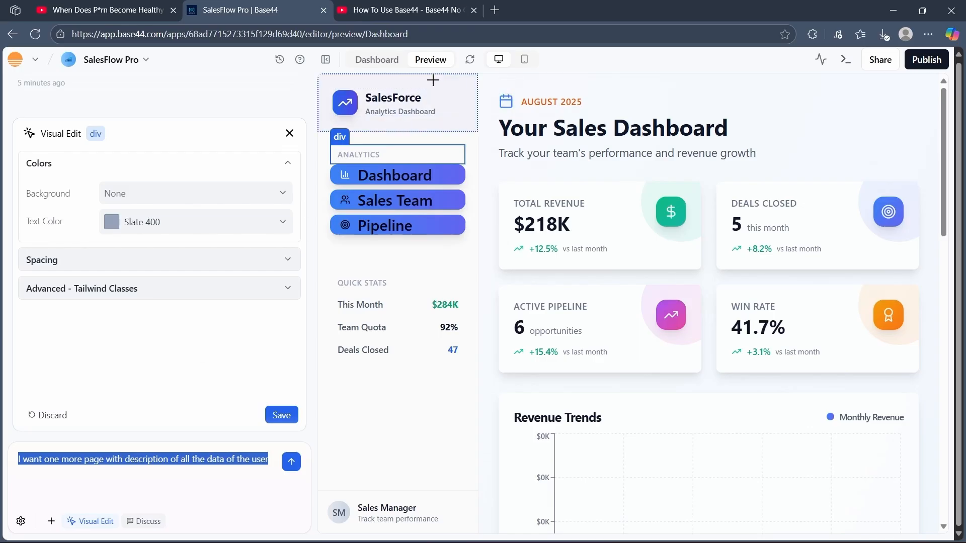
click(431, 63)
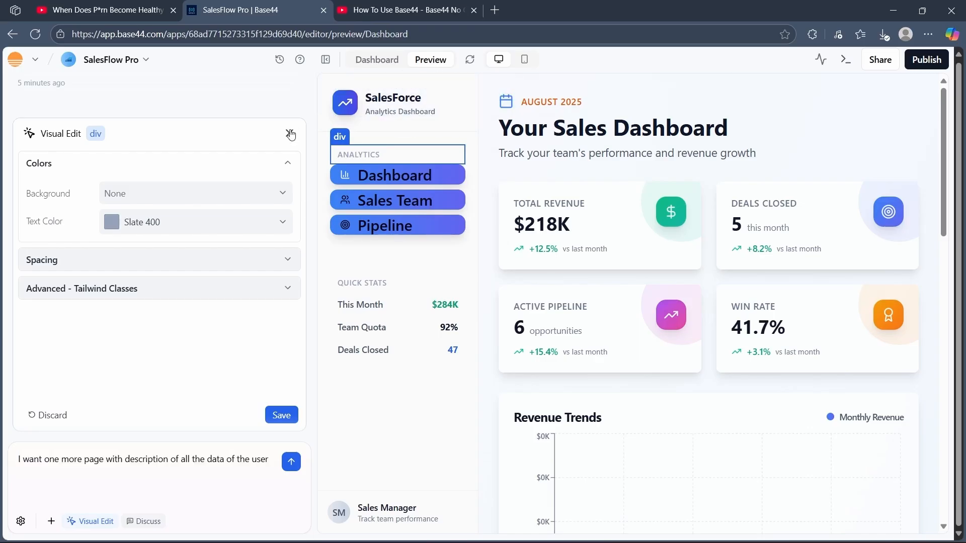
- Look through the app's management dashboard, covering the Overview, Users, Sale data, Analytics and Domains sections
click(382, 60)
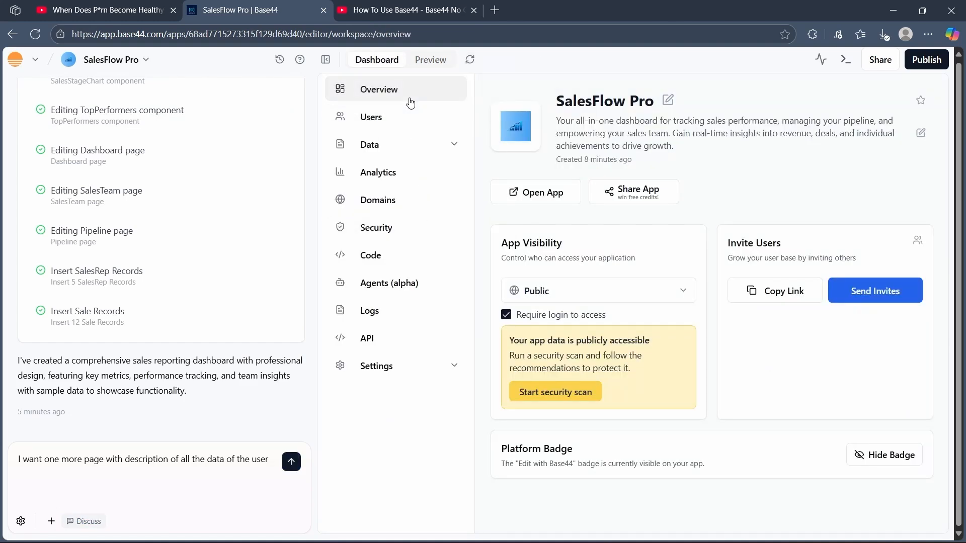
click(407, 119)
click(442, 147)
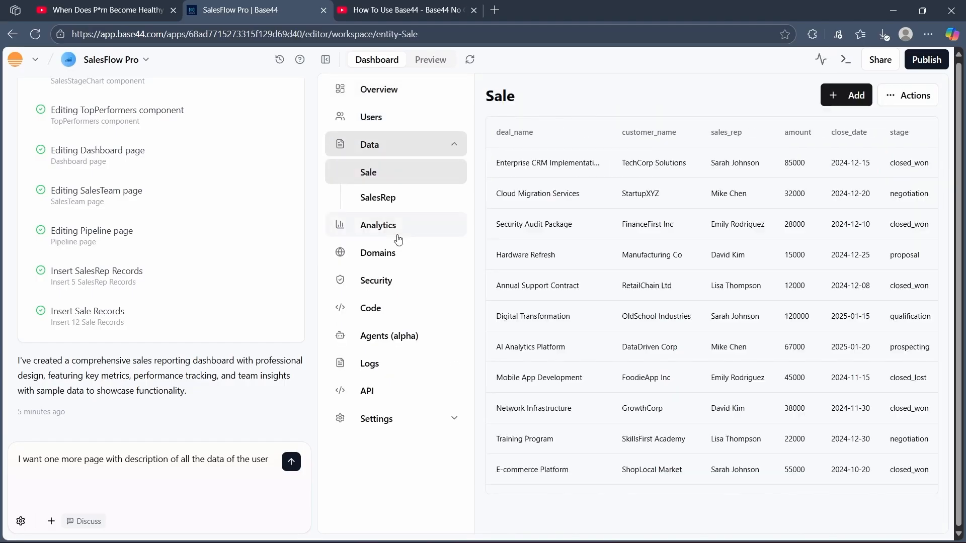
click(399, 226)
click(388, 257)
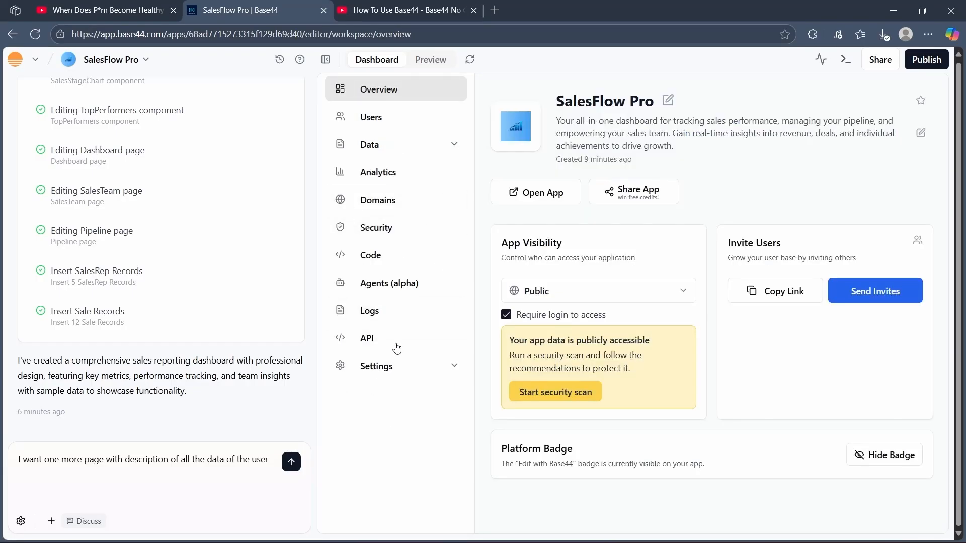
- Browse the Pages and Components folders in the app's code, return to the editor, and close the app sharing dialog
click(387, 257)
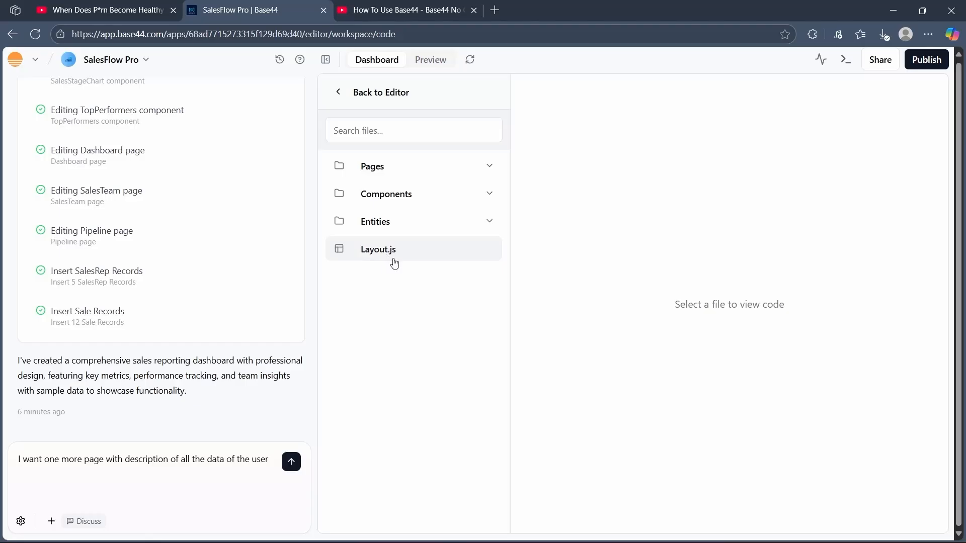
click(415, 170)
click(400, 194)
click(381, 92)
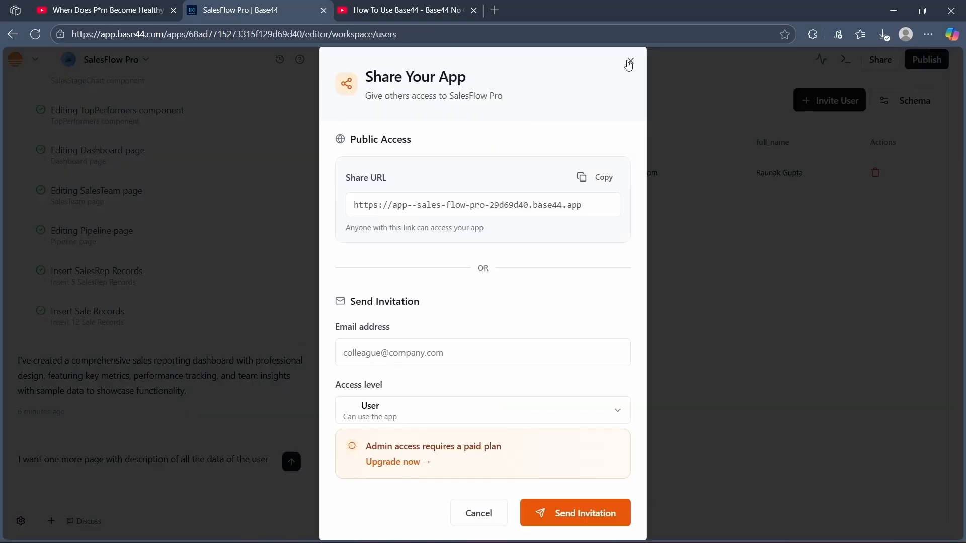
click(630, 63)
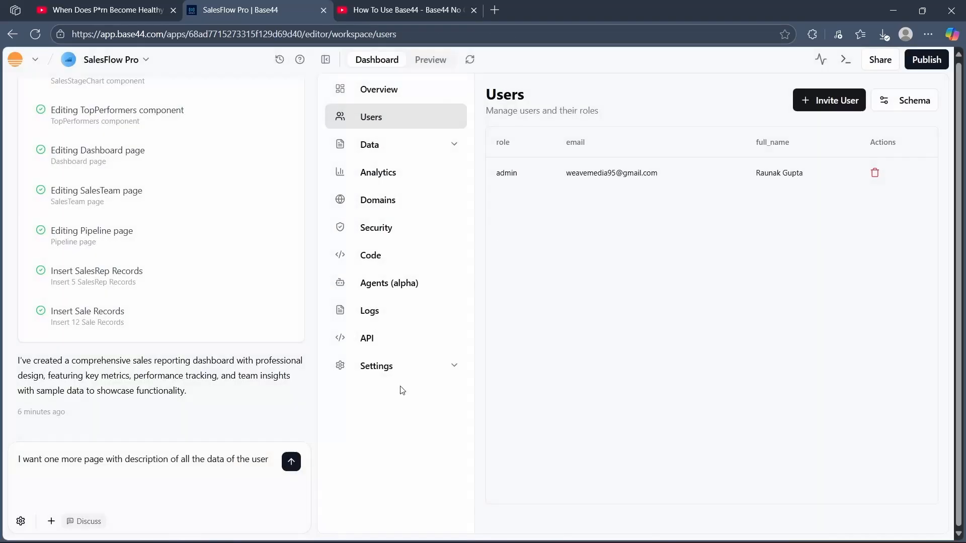
- Hide the chat area, then review the app's Overview settings and the Users section with its user invitation form
click(327, 61)
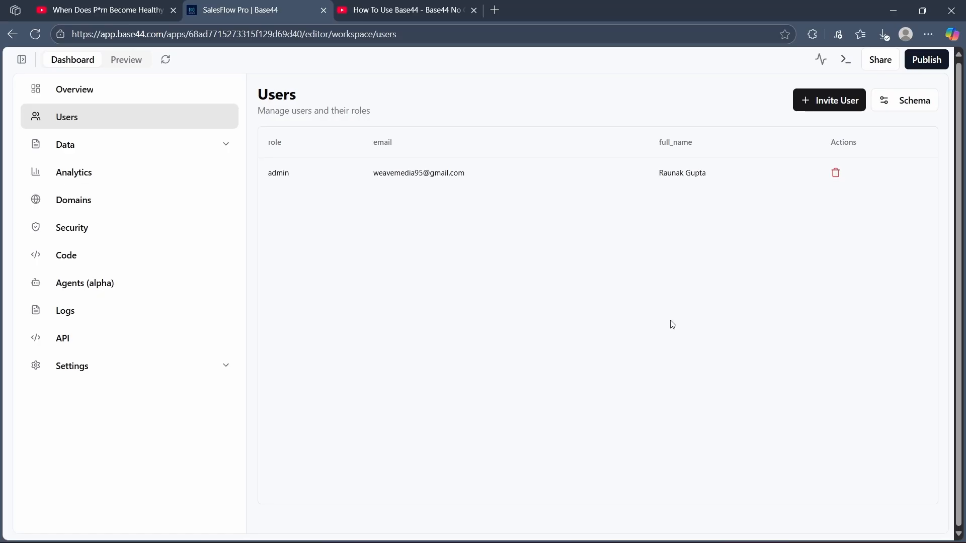
click(78, 90)
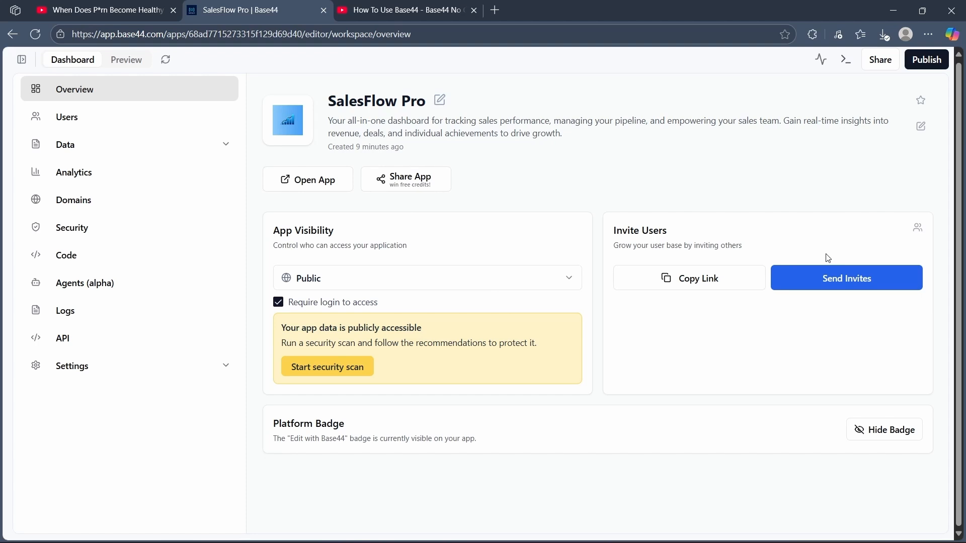
click(68, 121)
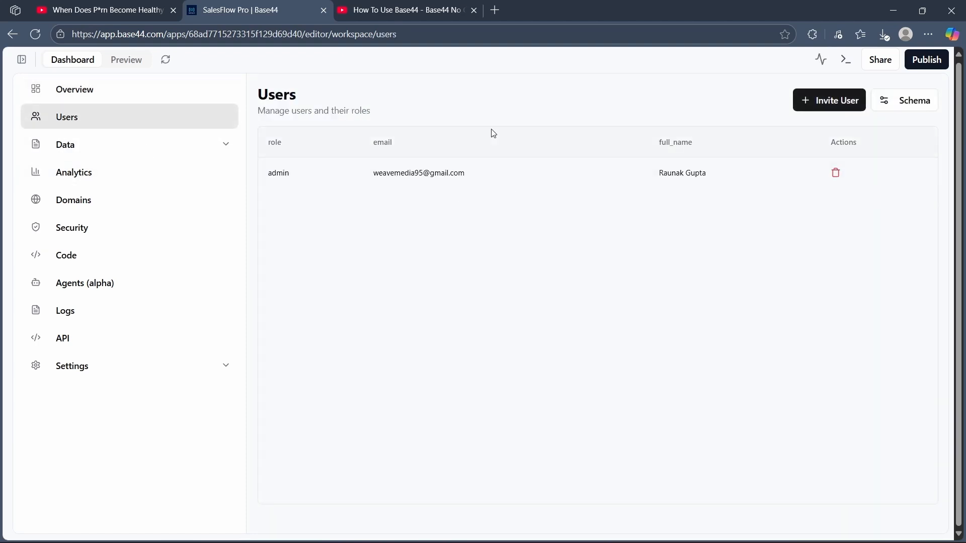
click(823, 104)
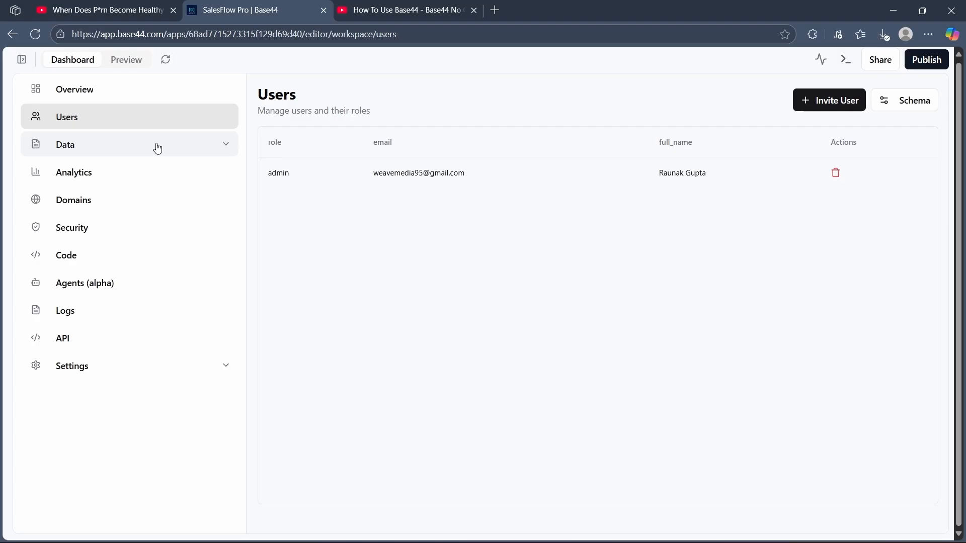
- Check which entities the Data section contains and look at the Analytics section
click(157, 147)
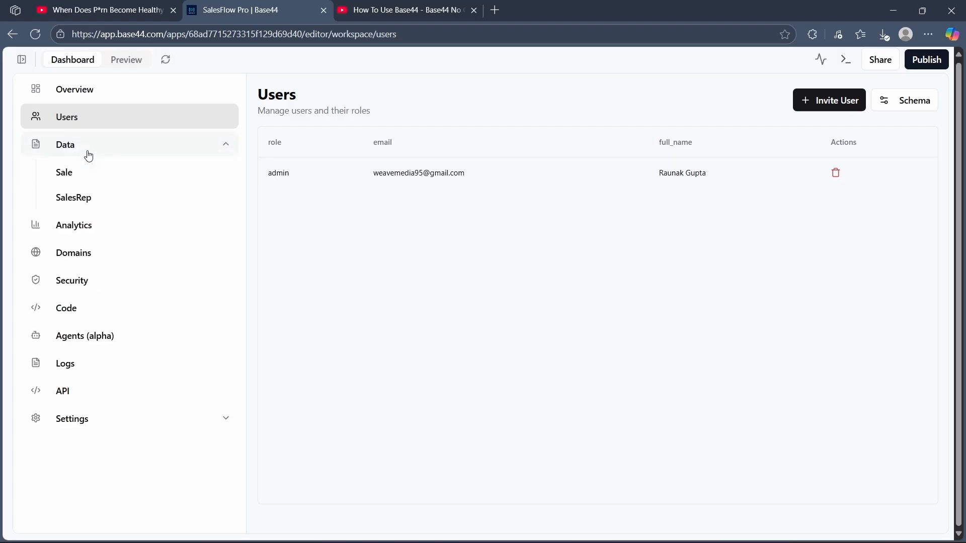
click(104, 147)
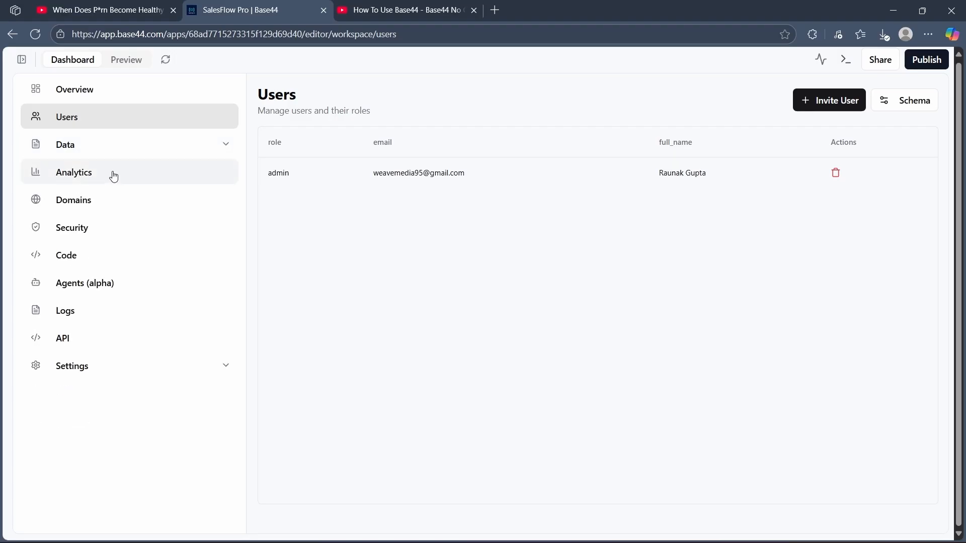
click(112, 175)
click(85, 255)
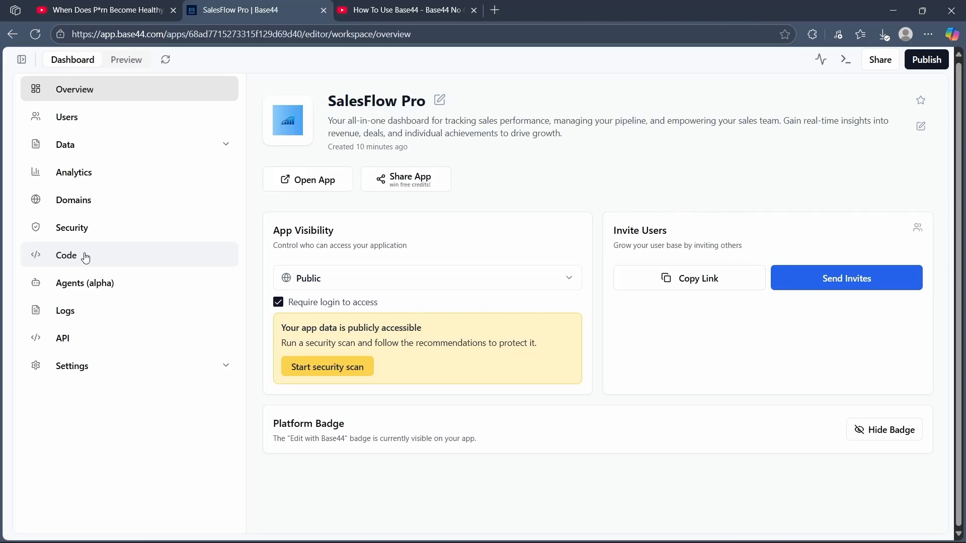
- View the source code of the Dashboard page among the app's code files, and return to the editor overview
click(86, 257)
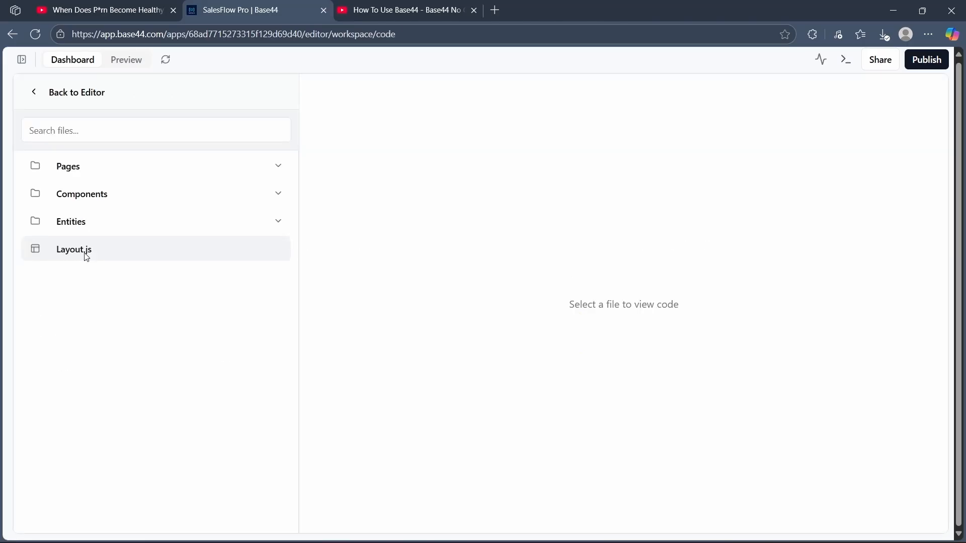
click(86, 166)
click(104, 194)
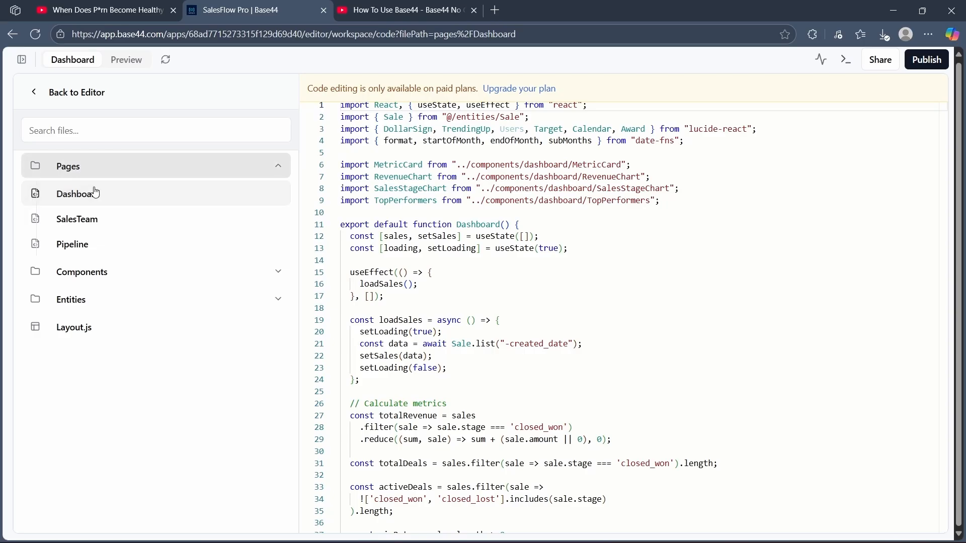
click(207, 171)
click(51, 95)
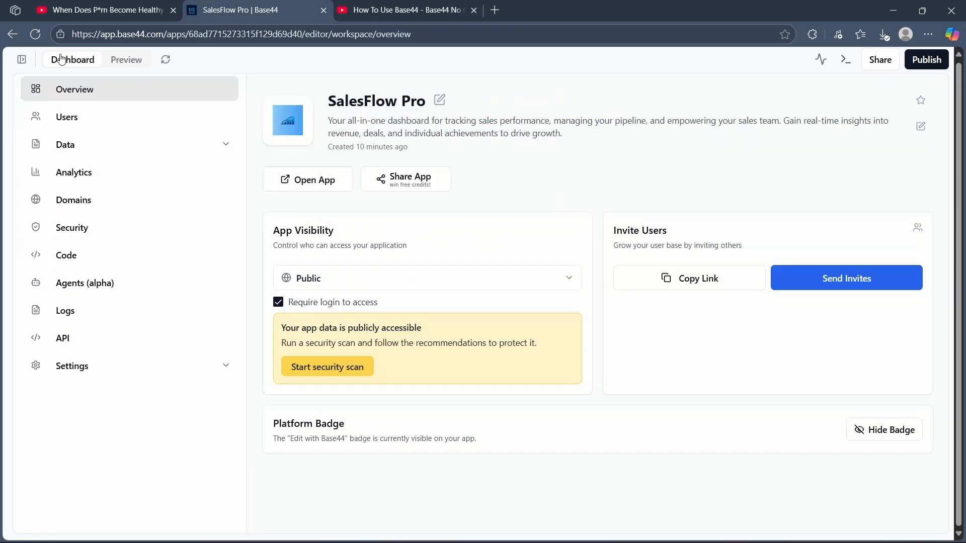
- Preview the app's Sales Dashboard page in desktop and mobile layouts, viewing the mobile version down to Top Performers
click(127, 60)
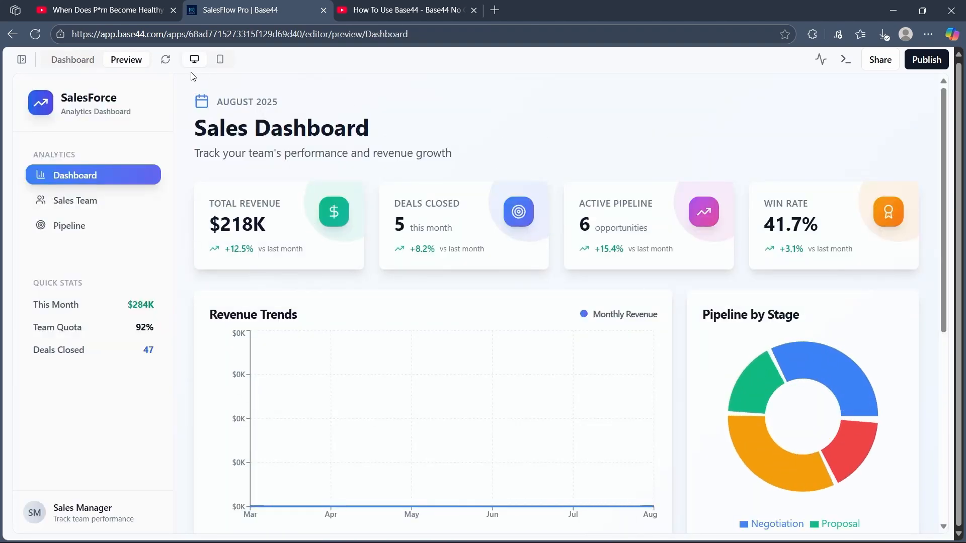
click(221, 60)
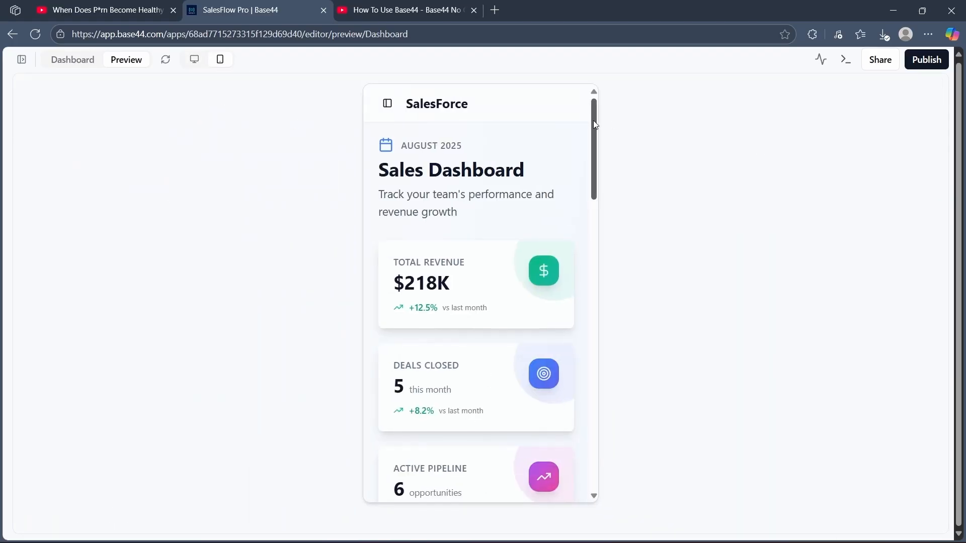
drag(594, 125, 594, 356)
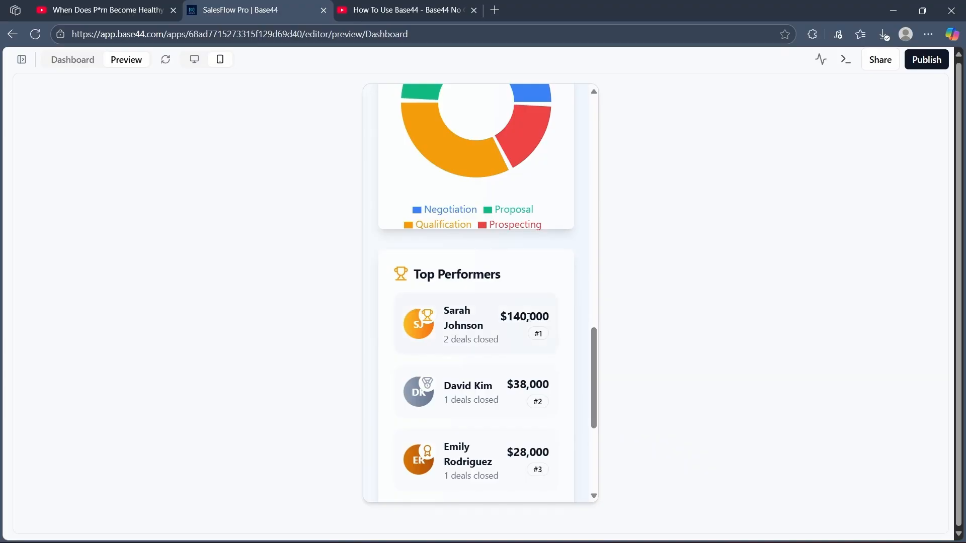
drag(593, 335, 594, 86)
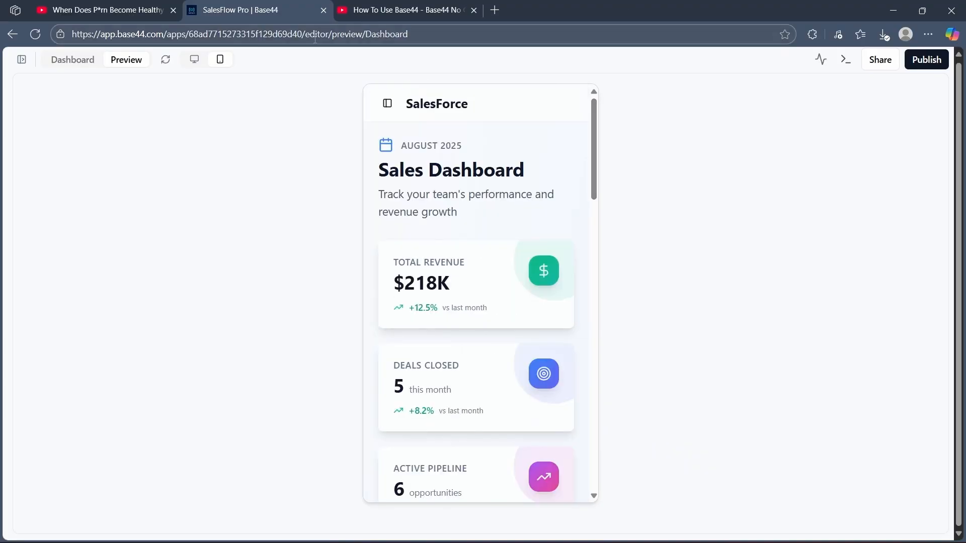
click(194, 59)
click(220, 60)
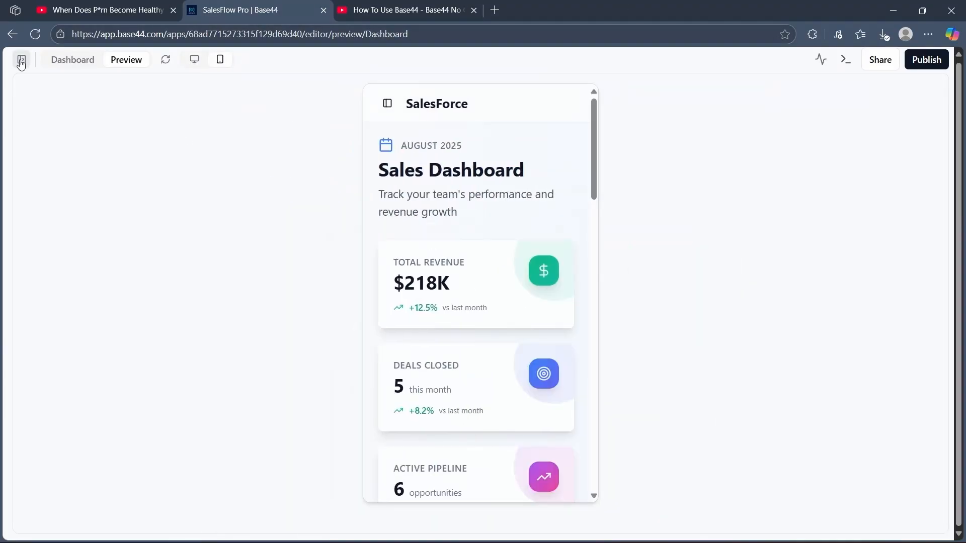
- Show the chat area again and clear the drafted request for an additional page
click(21, 60)
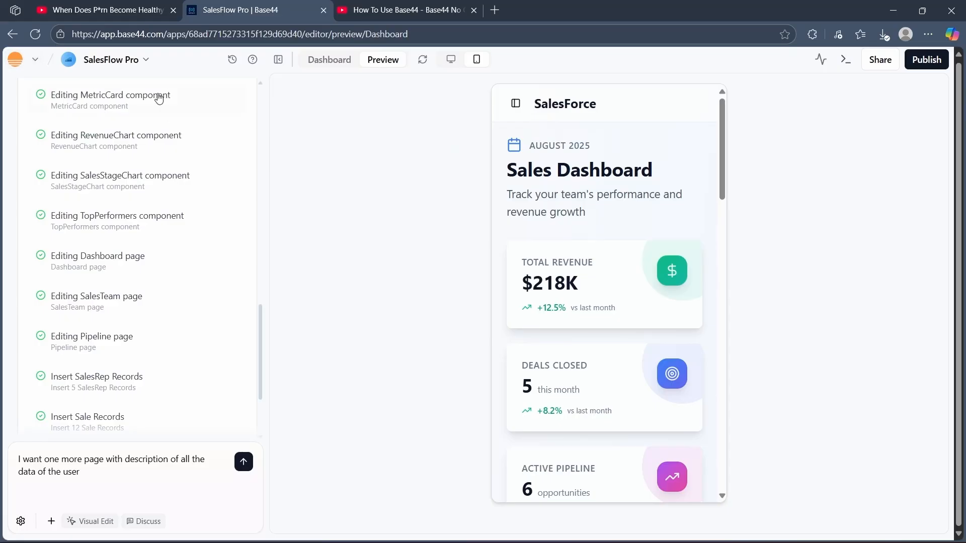
triple_click(81, 455)
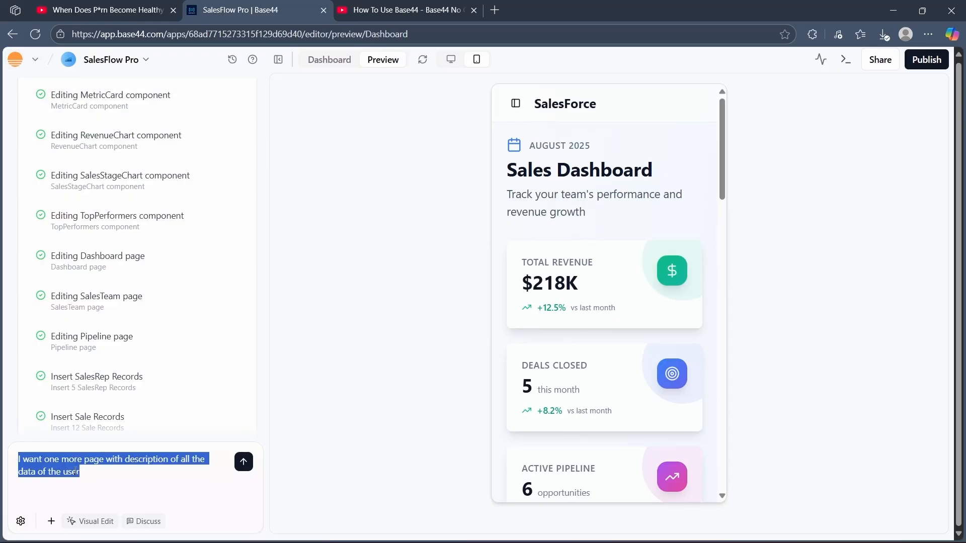
key(BackSpace)
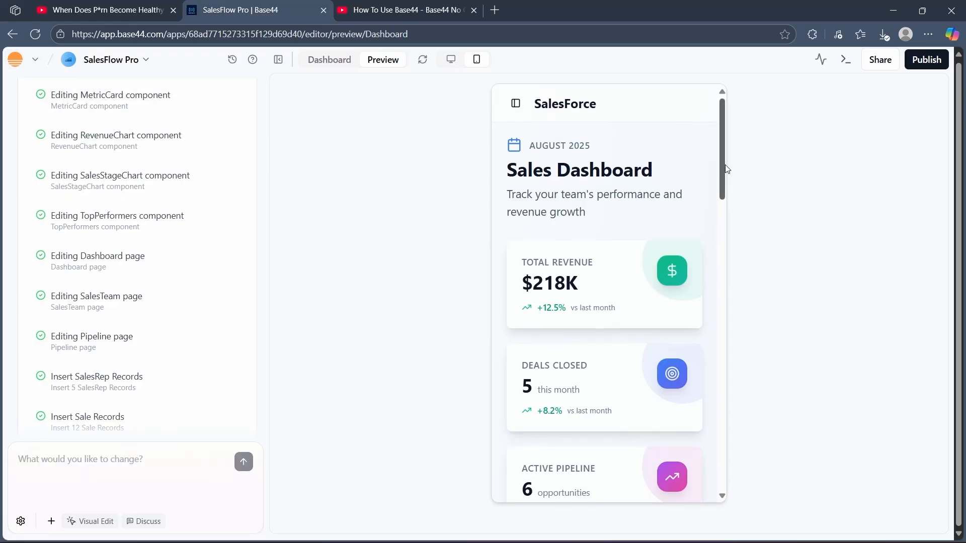
- Examine the Total Revenue card in the mobile preview, then view the app's sharing options and close them without sending an invitation
drag(720, 156, 718, 183)
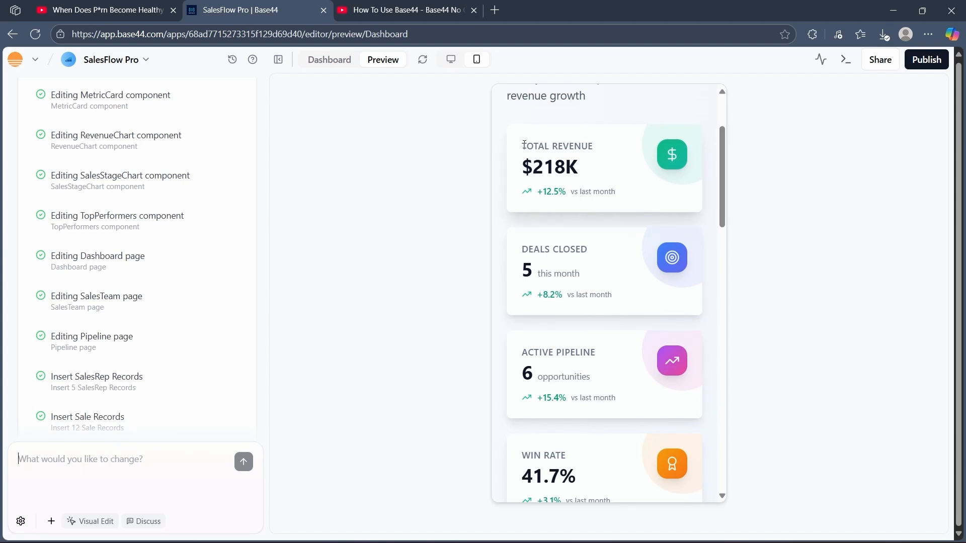
drag(524, 145, 608, 147)
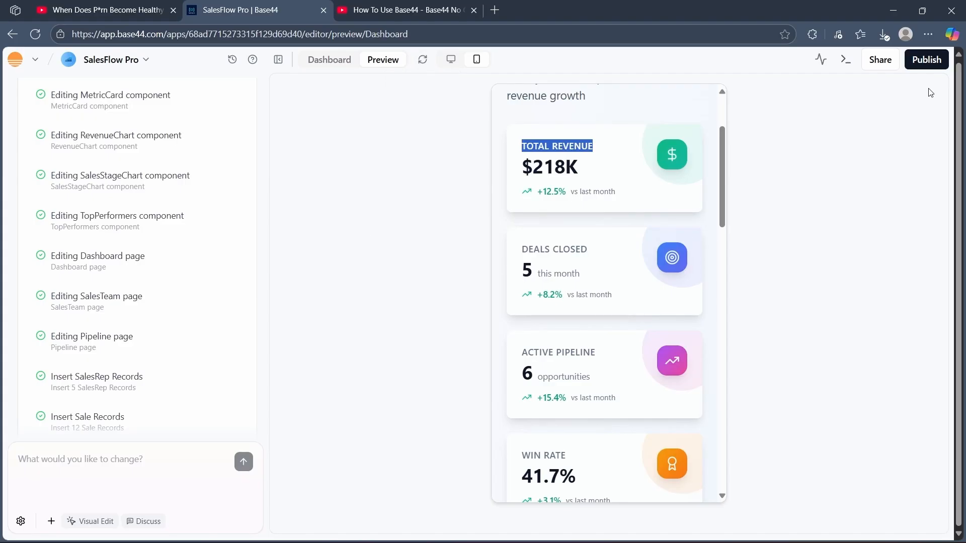
click(885, 65)
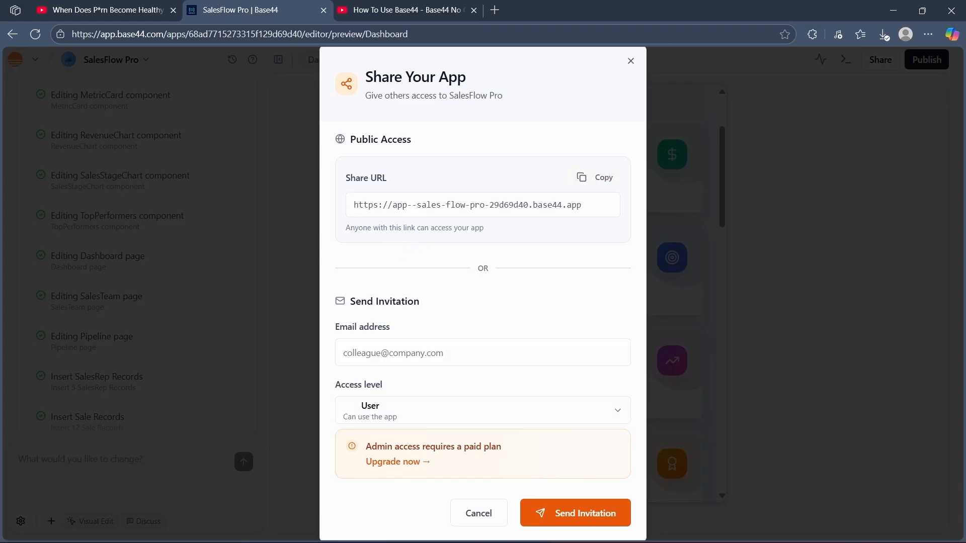
mouse_move(526, 542)
click(472, 528)
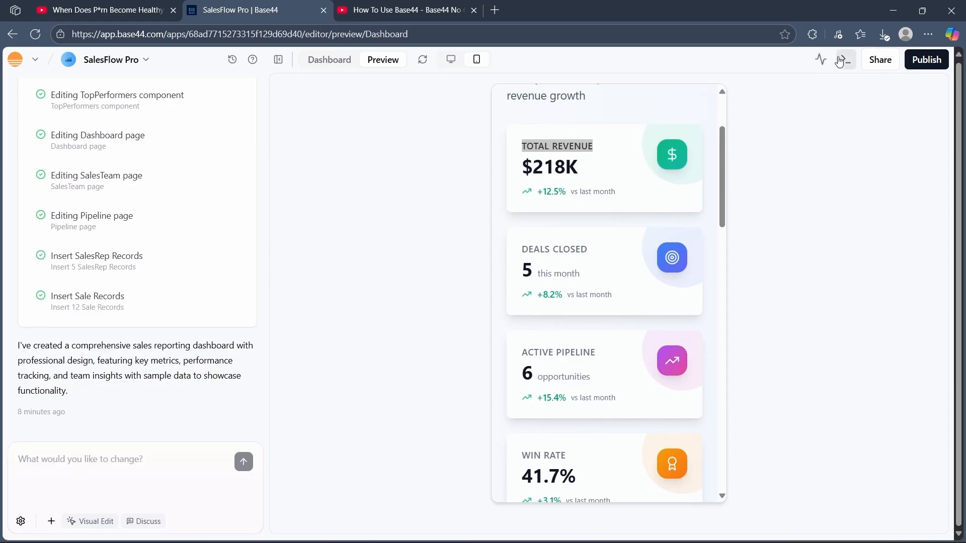
- View the code export options and the full list of project files, and return to the app overview
click(846, 60)
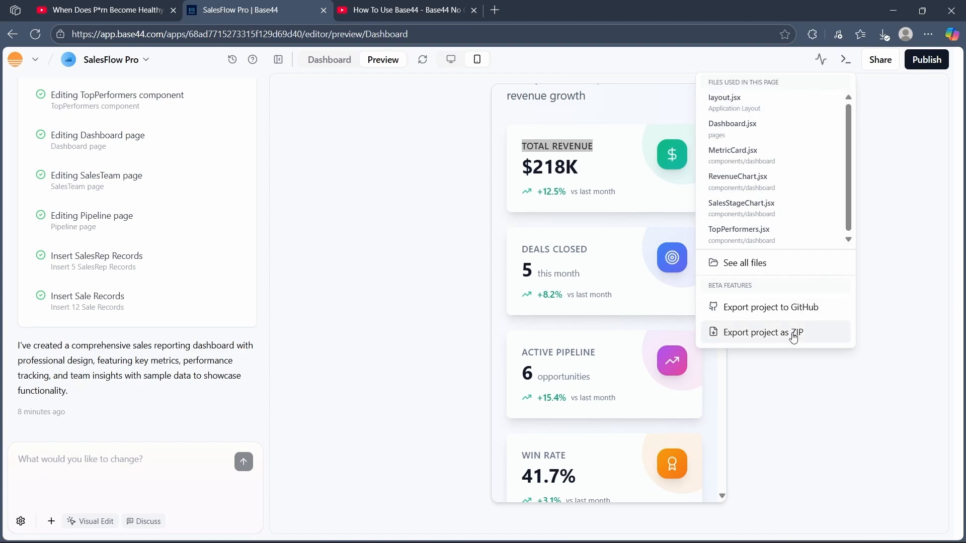
click(760, 268)
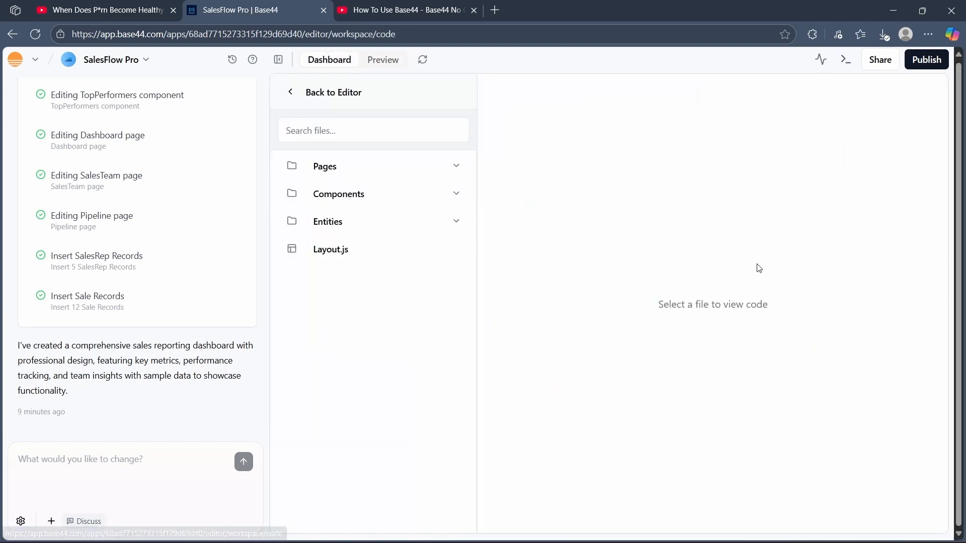
click(285, 94)
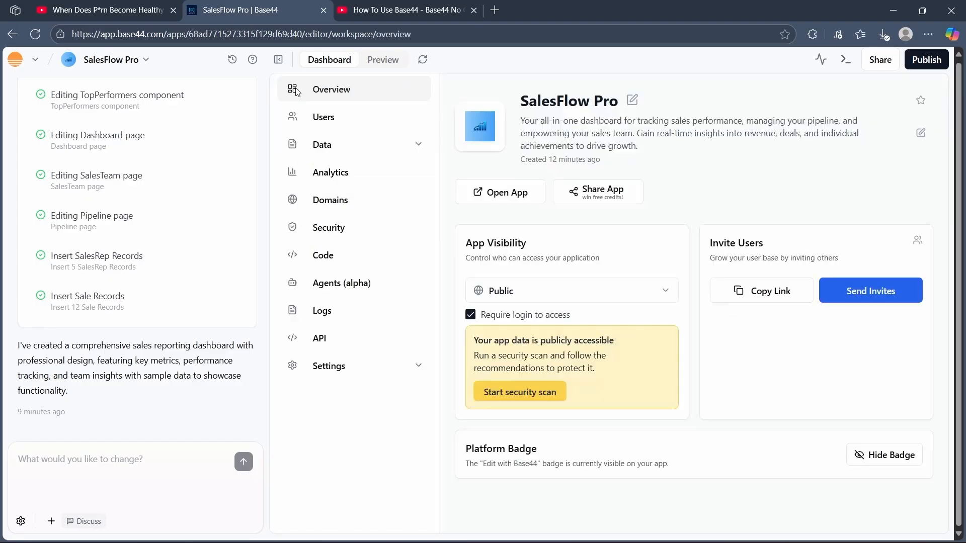
- Publish the app with public, login-required access, and close the published app's sign-in page after viewing it
click(926, 63)
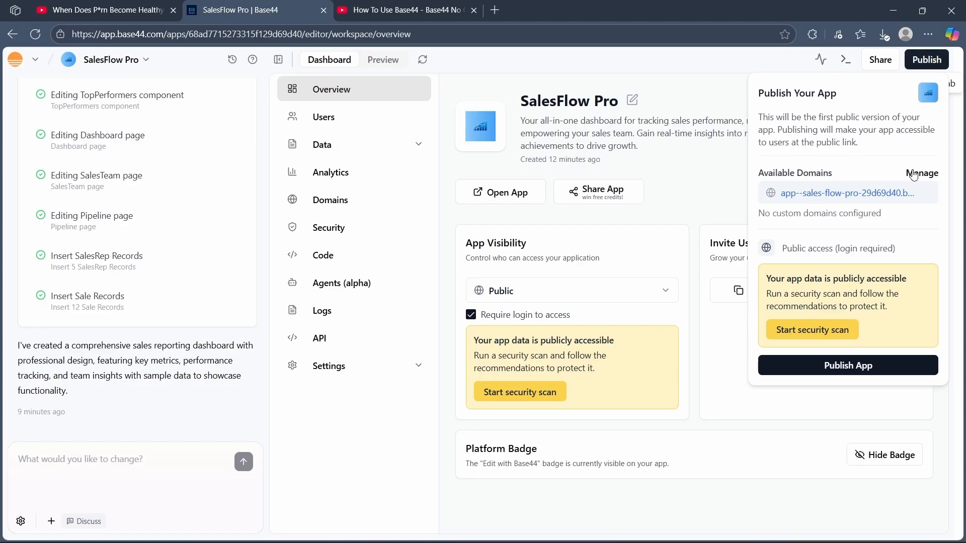
mouse_move(902, 252)
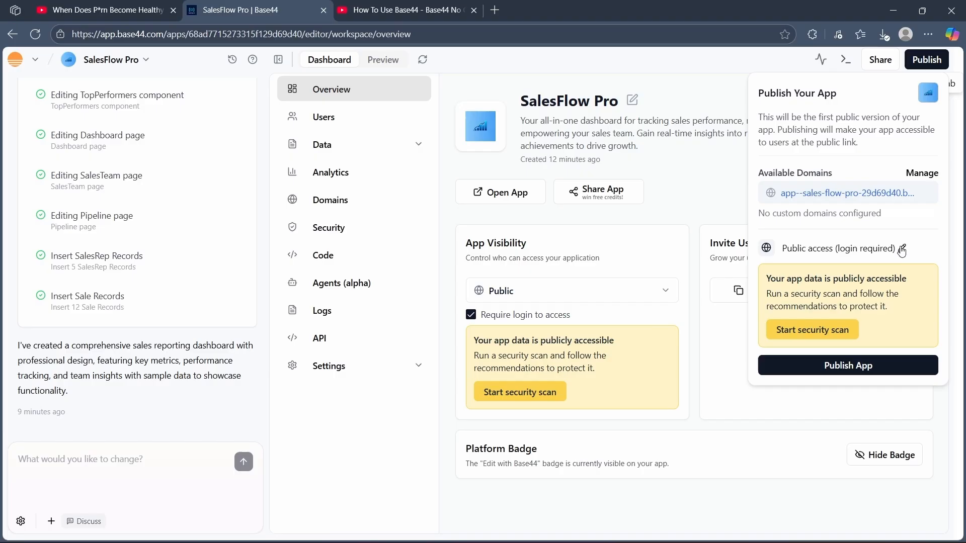
click(851, 368)
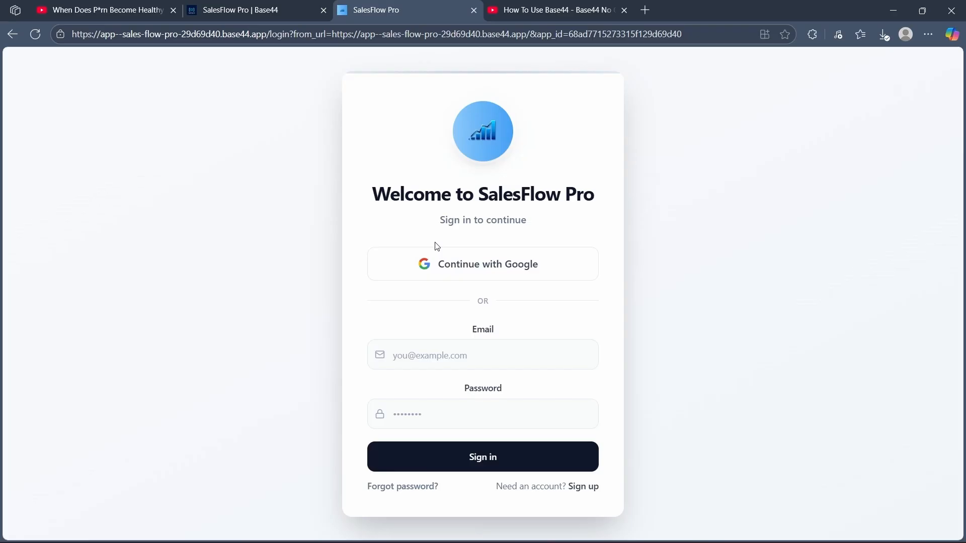
key(ctrl+w)
- Select the ANALYTICS heading for visual editing and draft the request "I want one more page with description of all the data of the user"
click(290, 134)
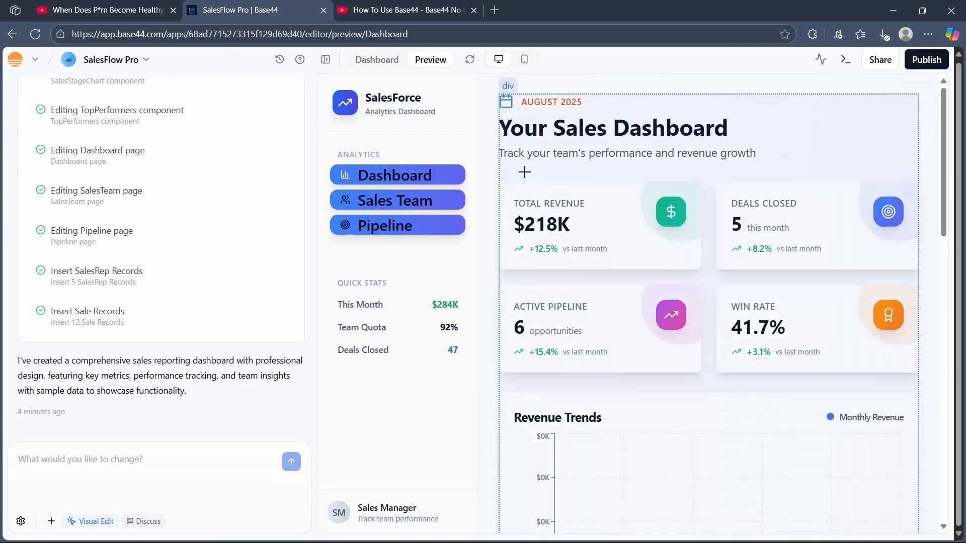
click(358, 154)
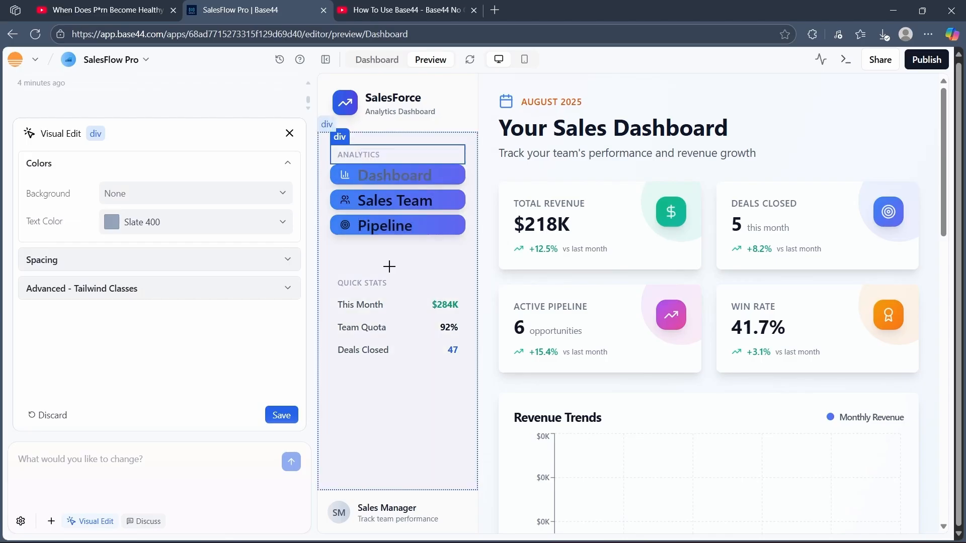
click(66, 458)
text(I want one more page with description of all the data of the user)
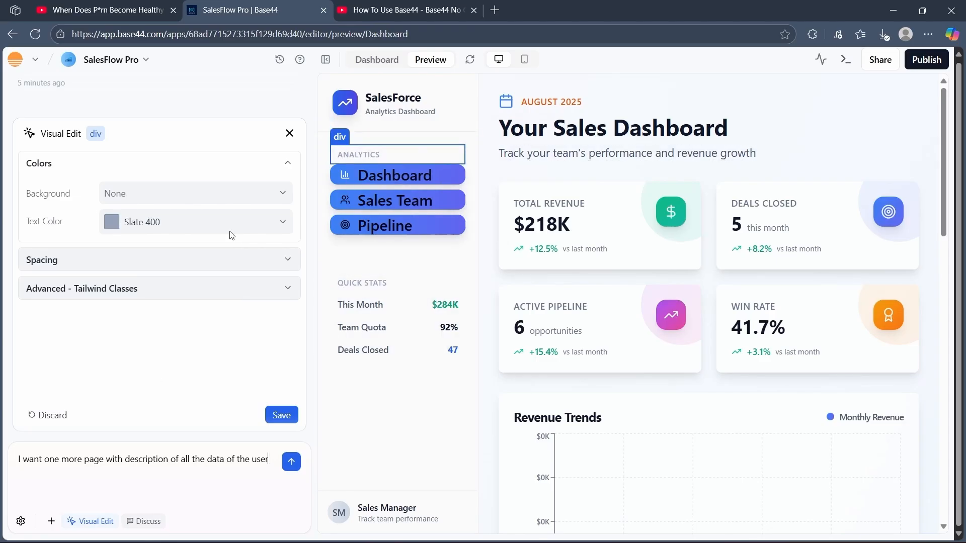
- Close the ANALYTICS heading's visual editing options without changing them, and view the app's user management section
drag(269, 459, 2, 465)
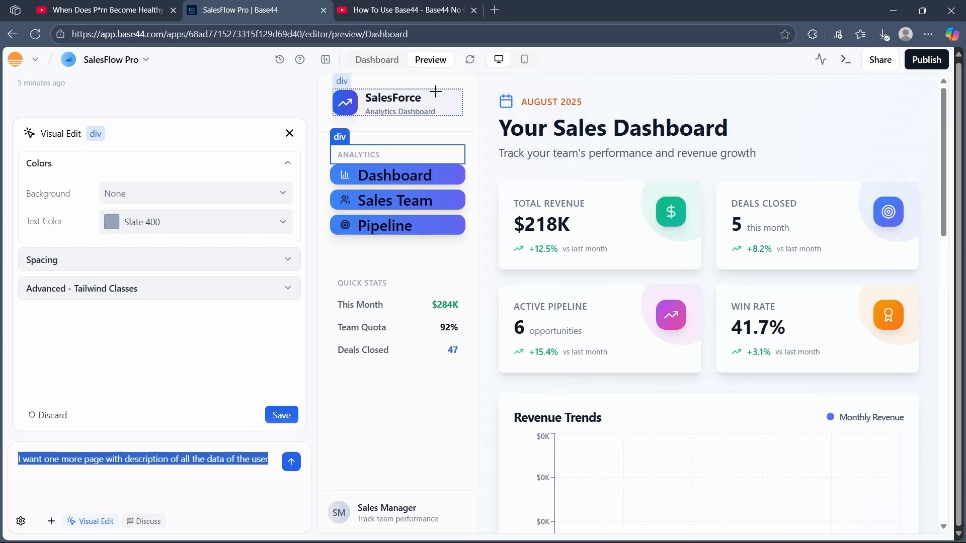
click(430, 60)
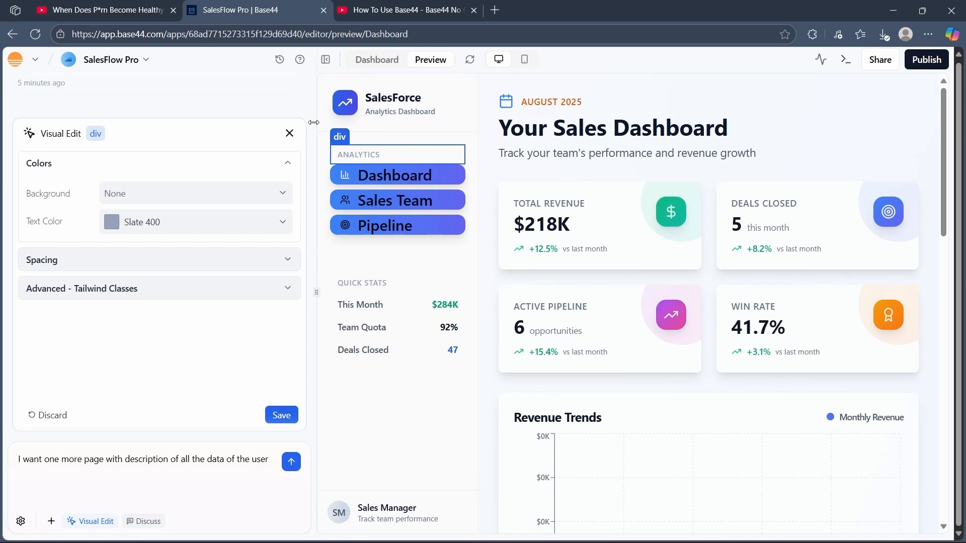
click(290, 133)
click(377, 59)
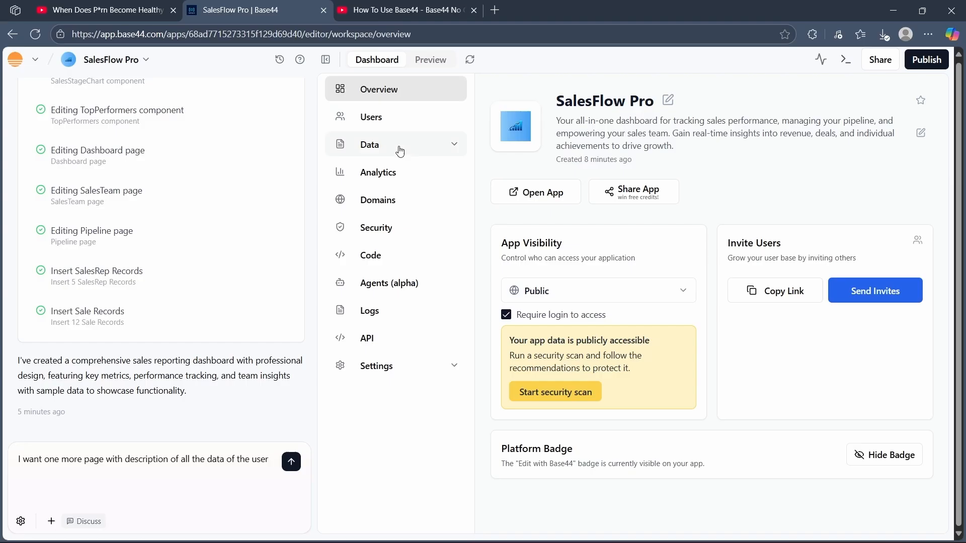
click(406, 119)
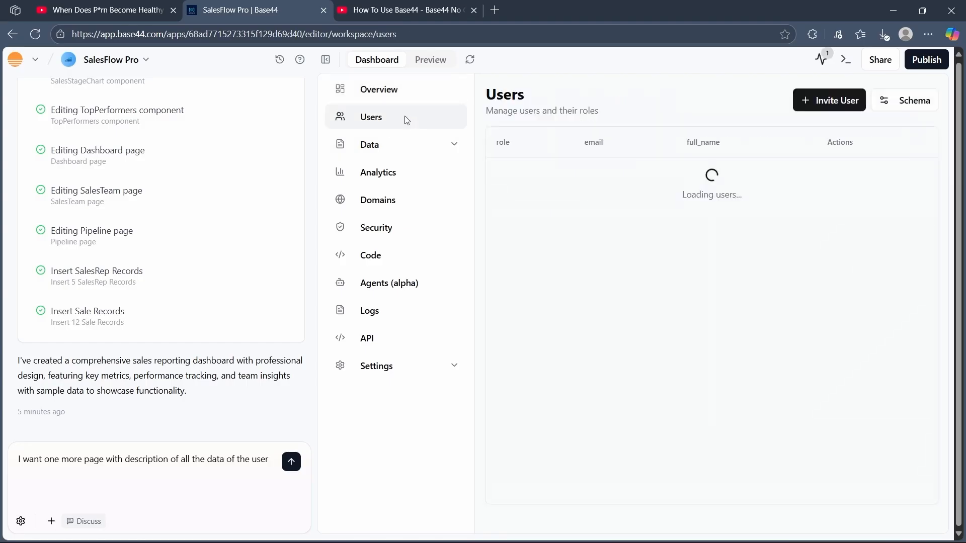